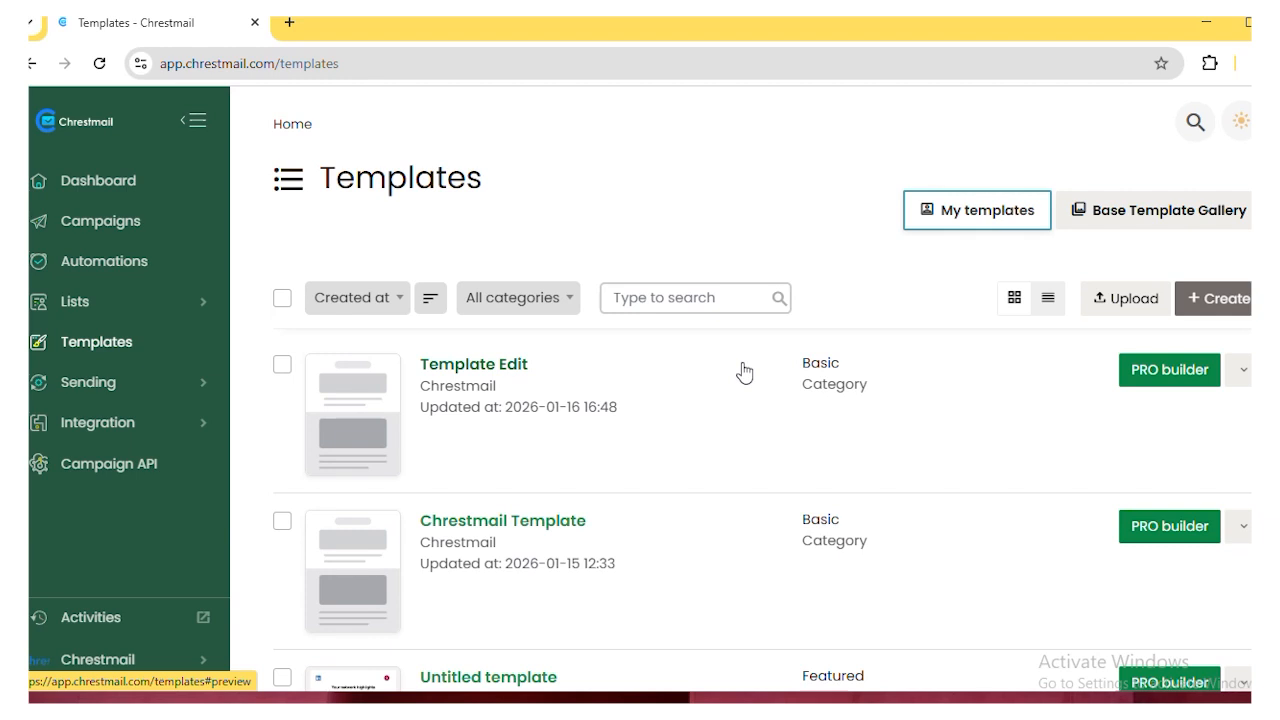
# Step: Start creating a new template and look through the basic base layouts on offer
pyautogui.click(1229, 300)
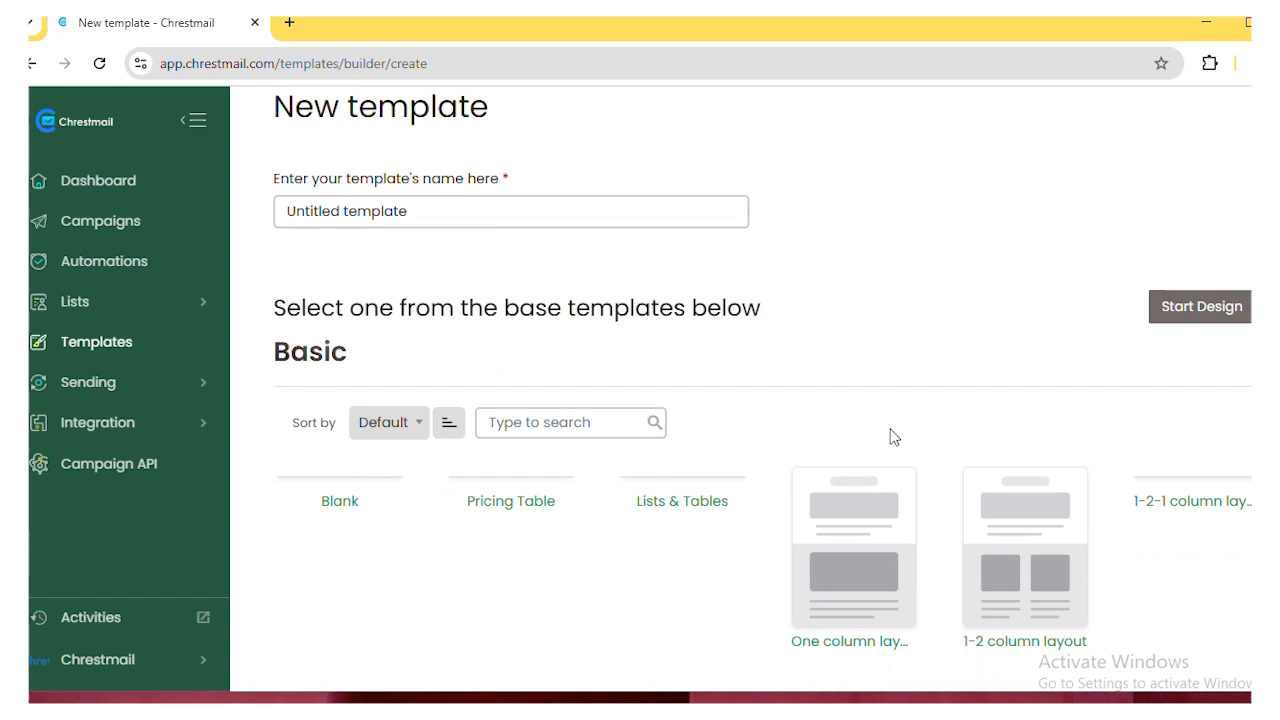
pyautogui.scroll(-3, 891, 434)
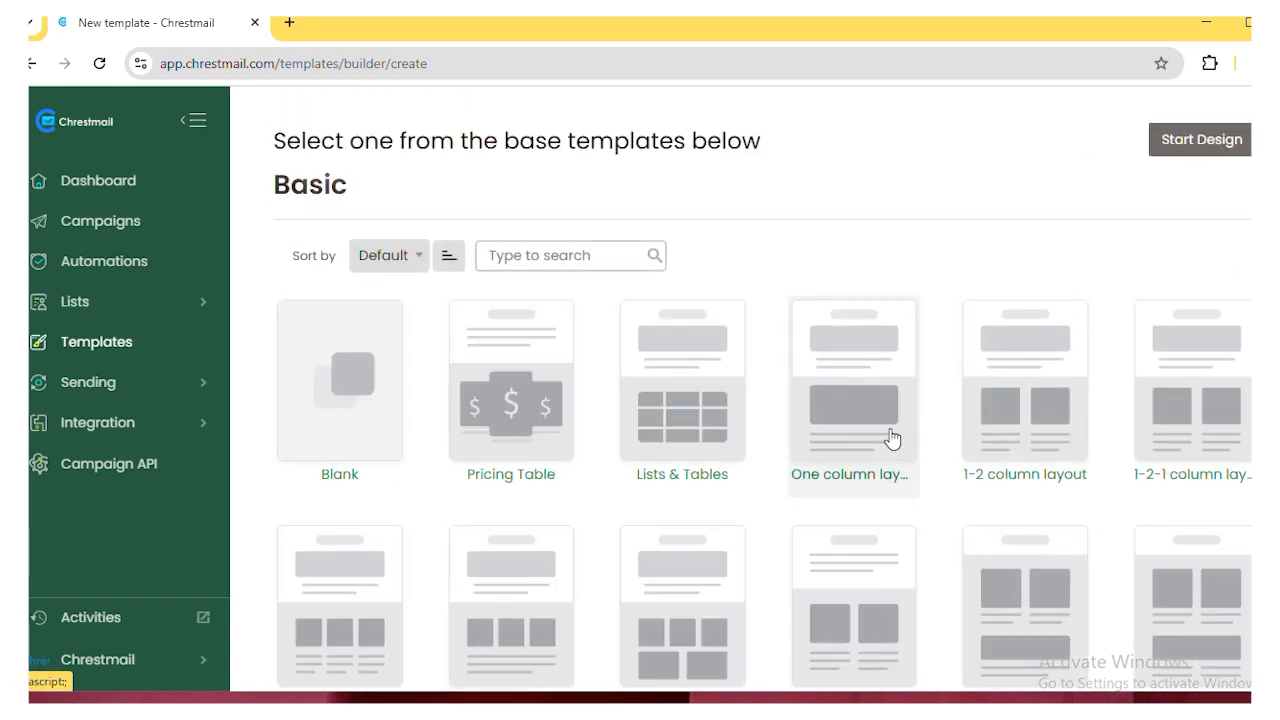
pyautogui.scroll(3, 891, 434)
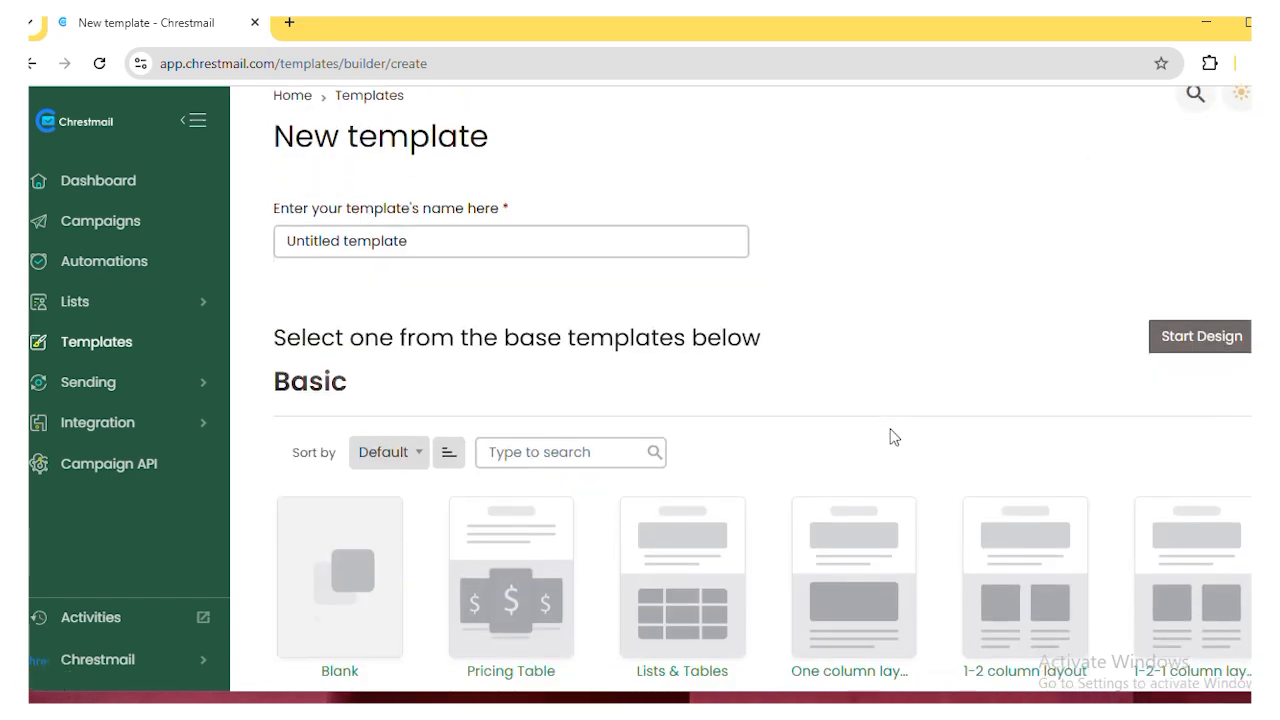
pyautogui.scroll(-5, 893, 437)
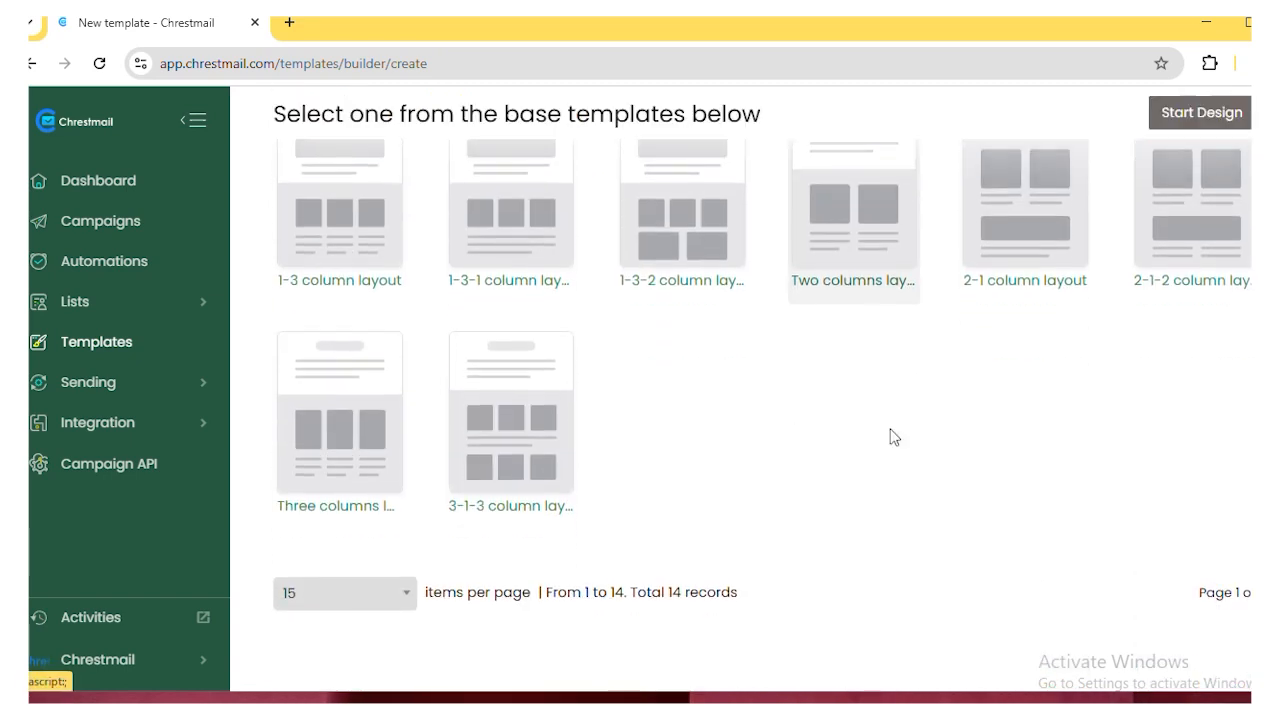
pyautogui.scroll(3, 891, 437)
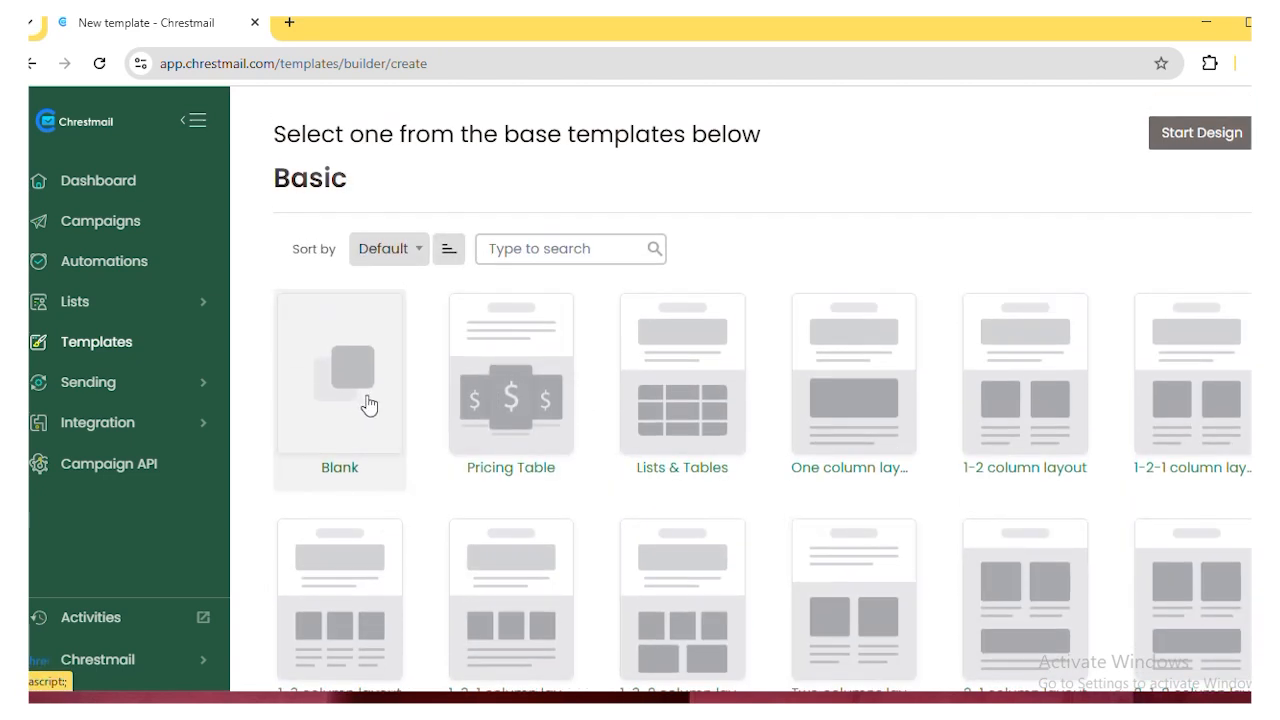
pyautogui.scroll(3, 577, 380)
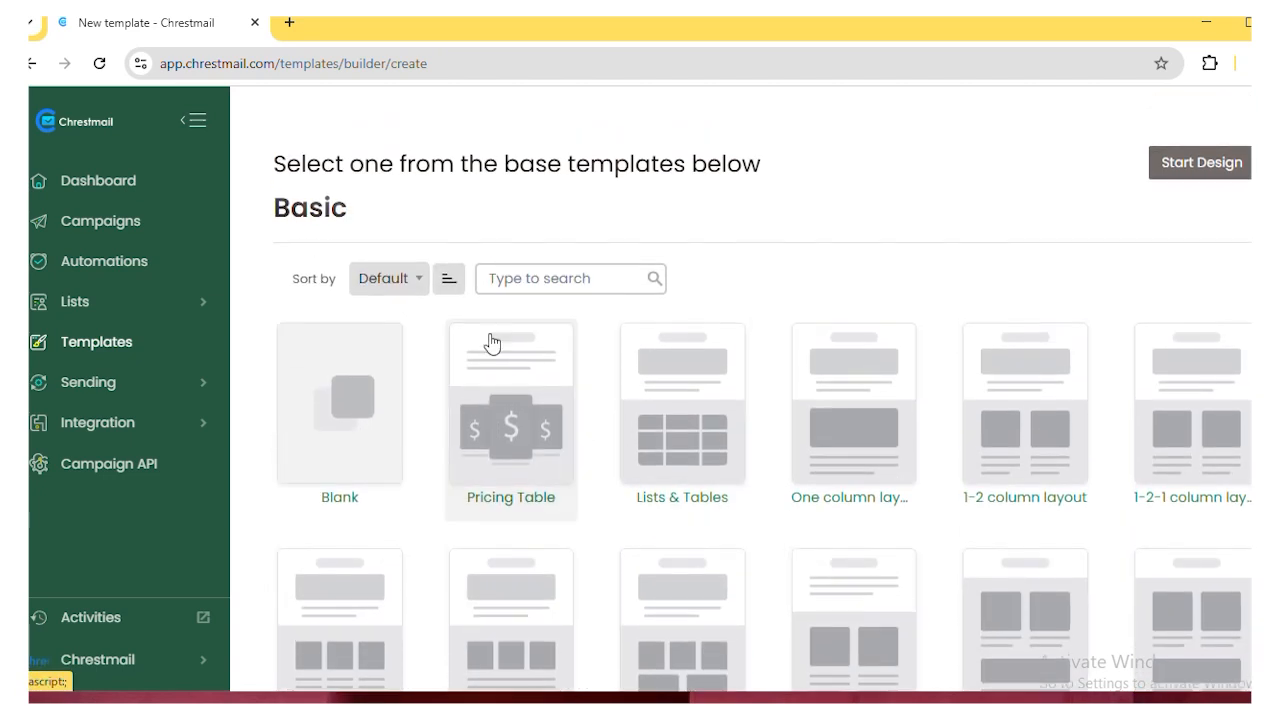
# Step: Name the new template "Template edit learn"
pyautogui.click(394, 270)
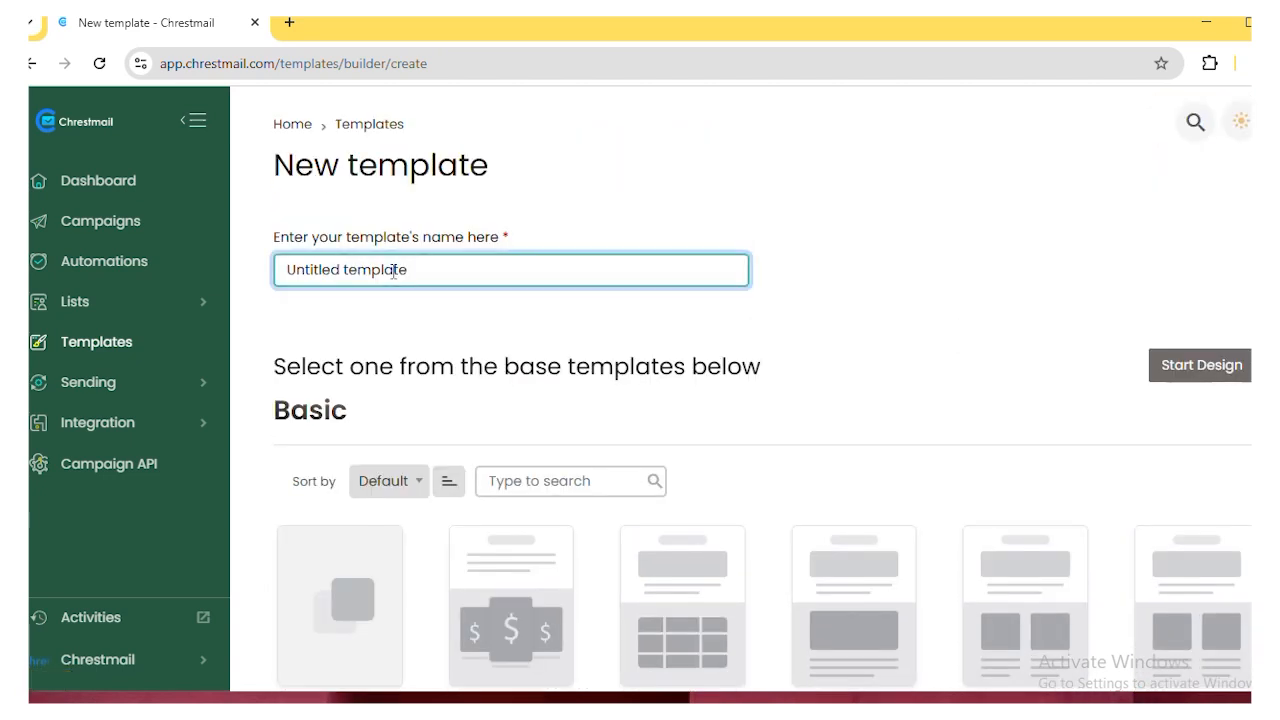
pyautogui.tripleClick(394, 270)
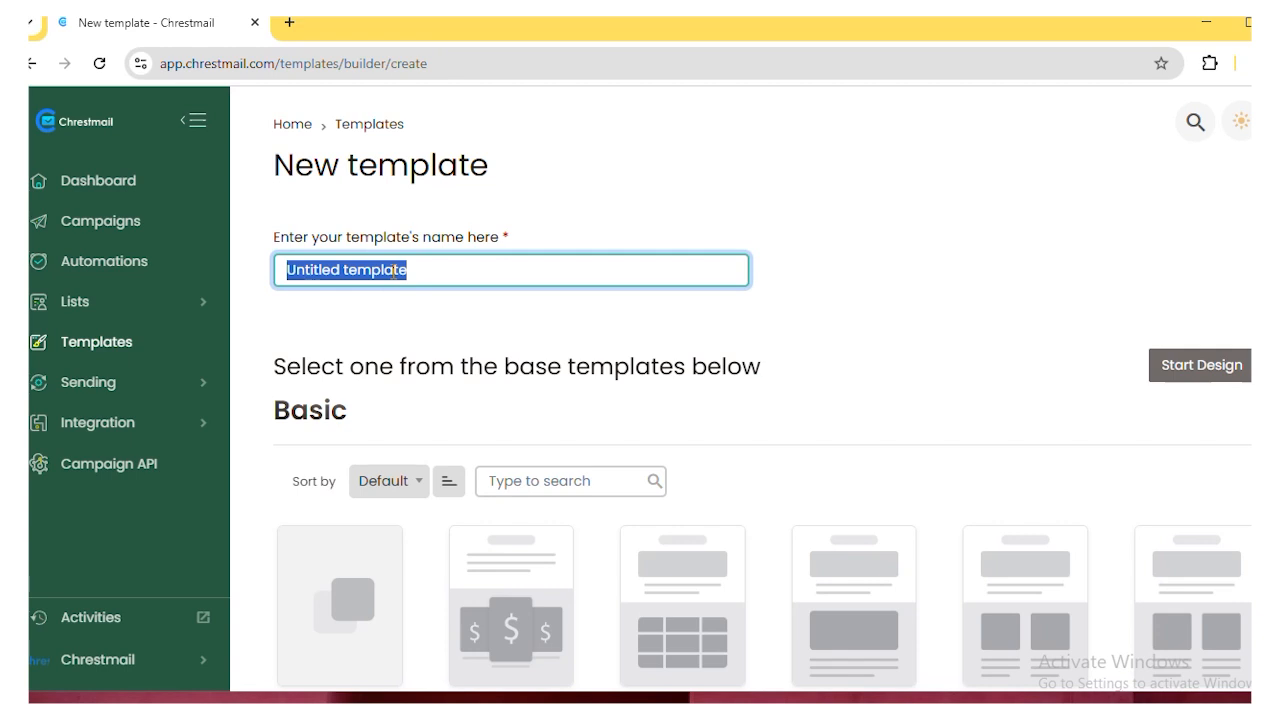
pyautogui.write('T')
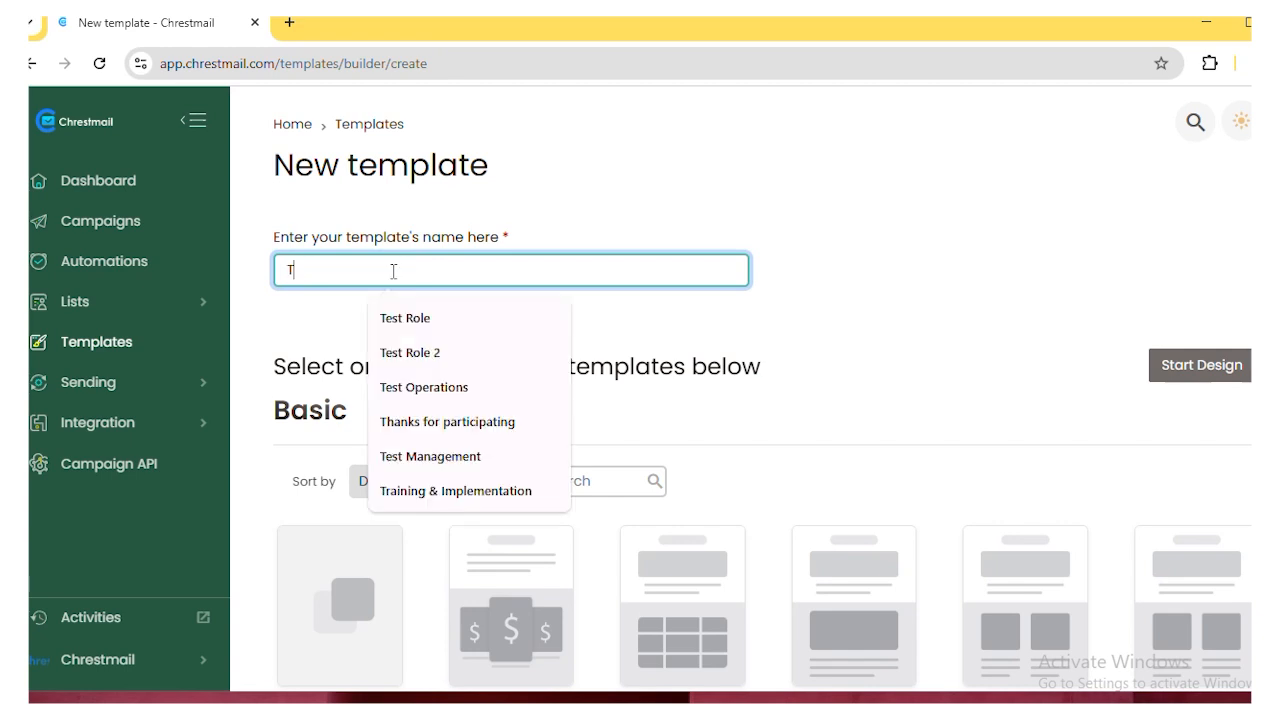
pyautogui.write('empl')
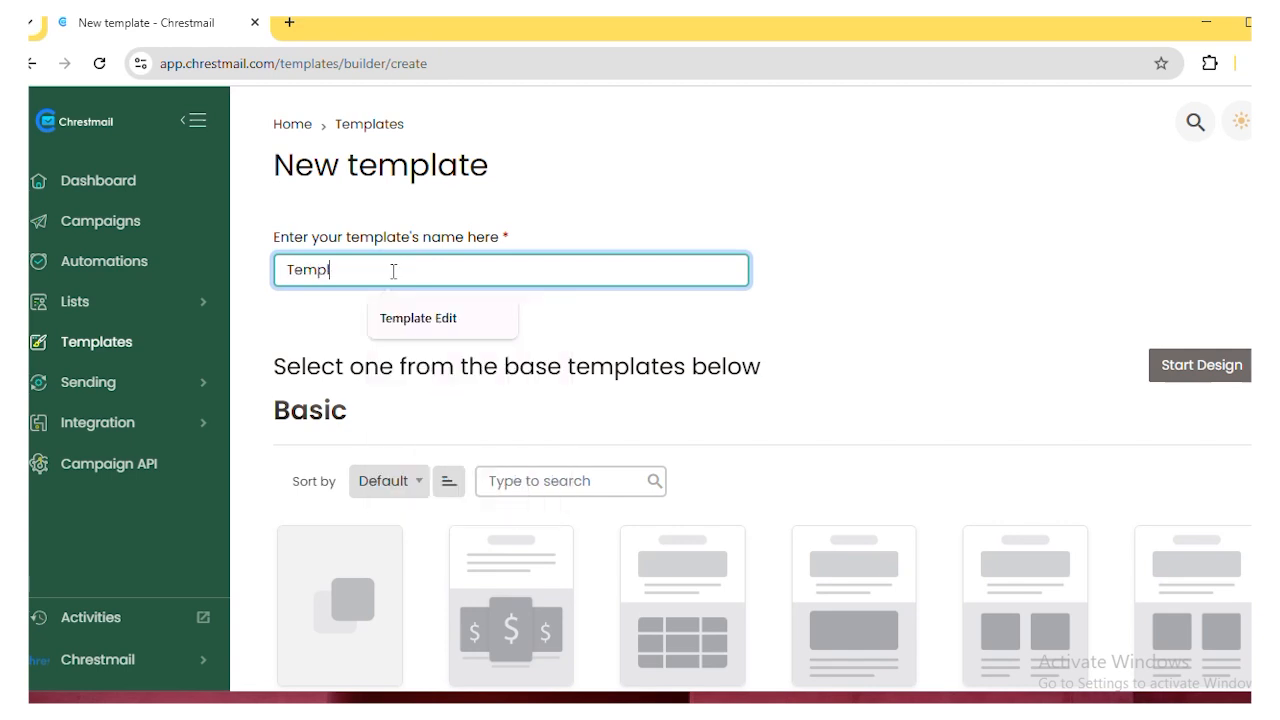
pyautogui.write('ate edit learn')
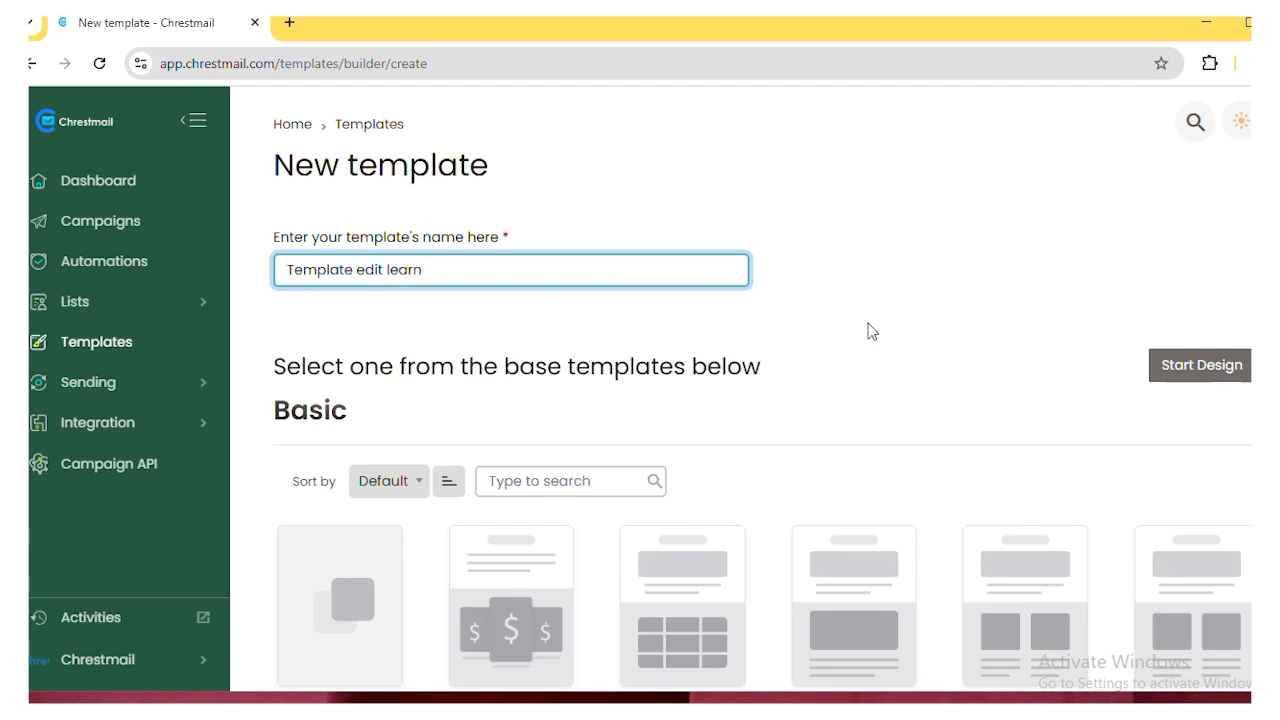
# Step: Choose the one column layout as the base template and start designing it
pyautogui.scroll(-3, 851, 405)
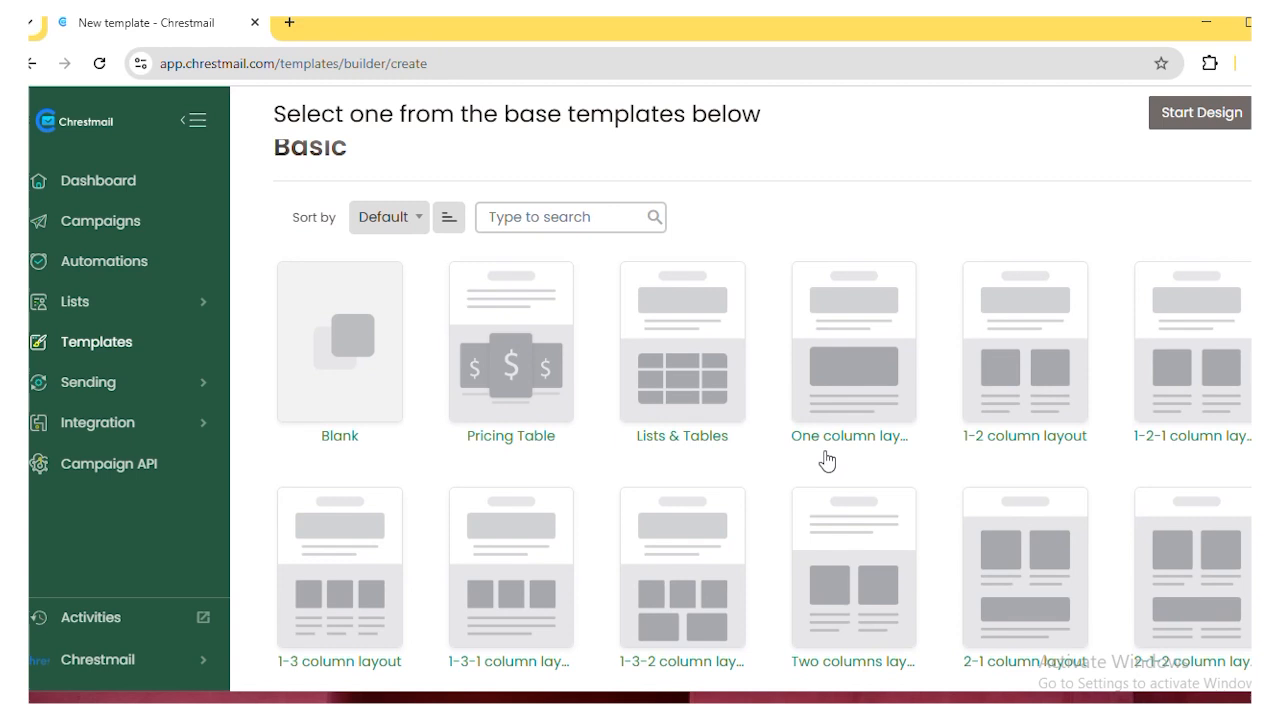
pyautogui.click(884, 392)
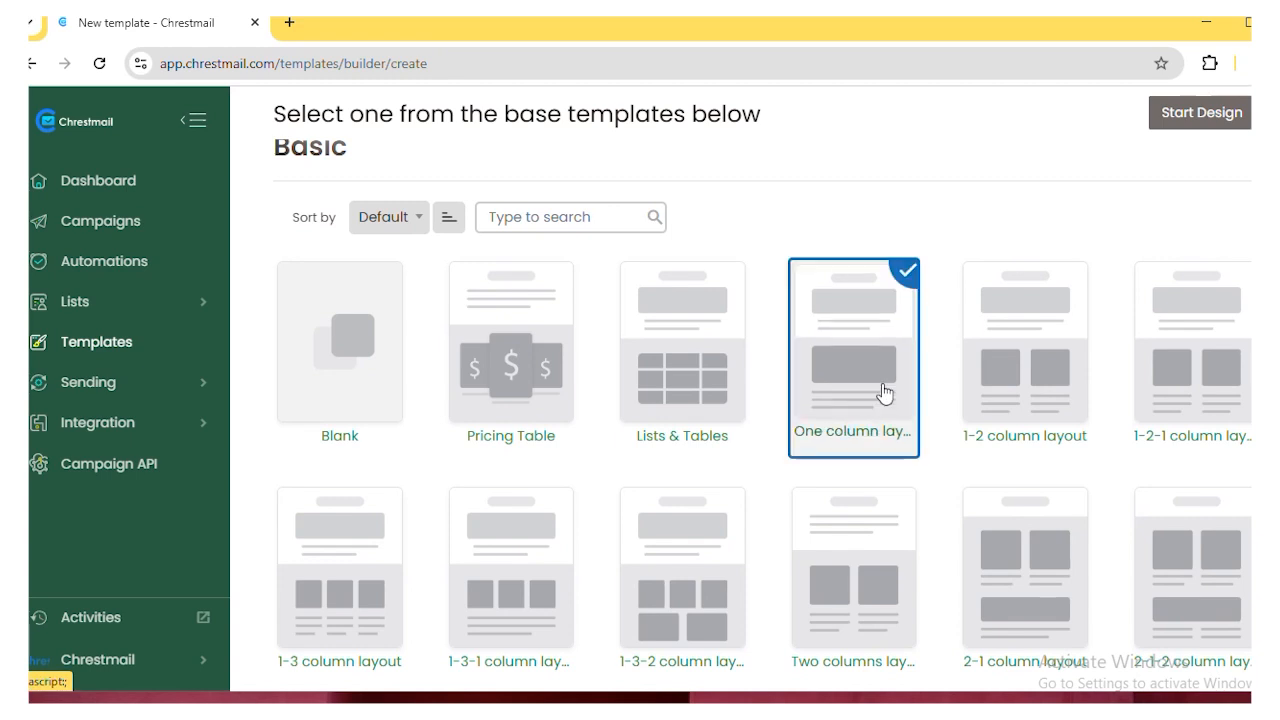
pyautogui.click(1187, 114)
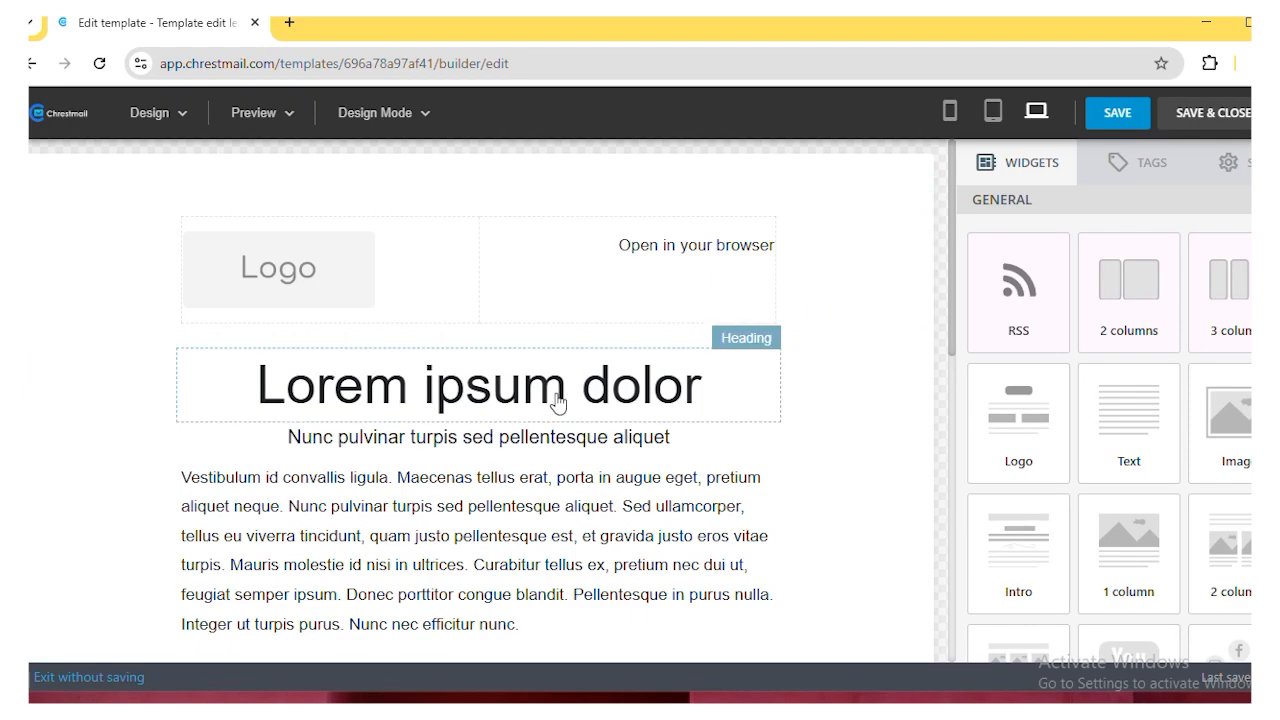
# Step: Try duplicating the header block that holds the logo and the "Open in your browser" link
pyautogui.scroll(-8, 557, 402)
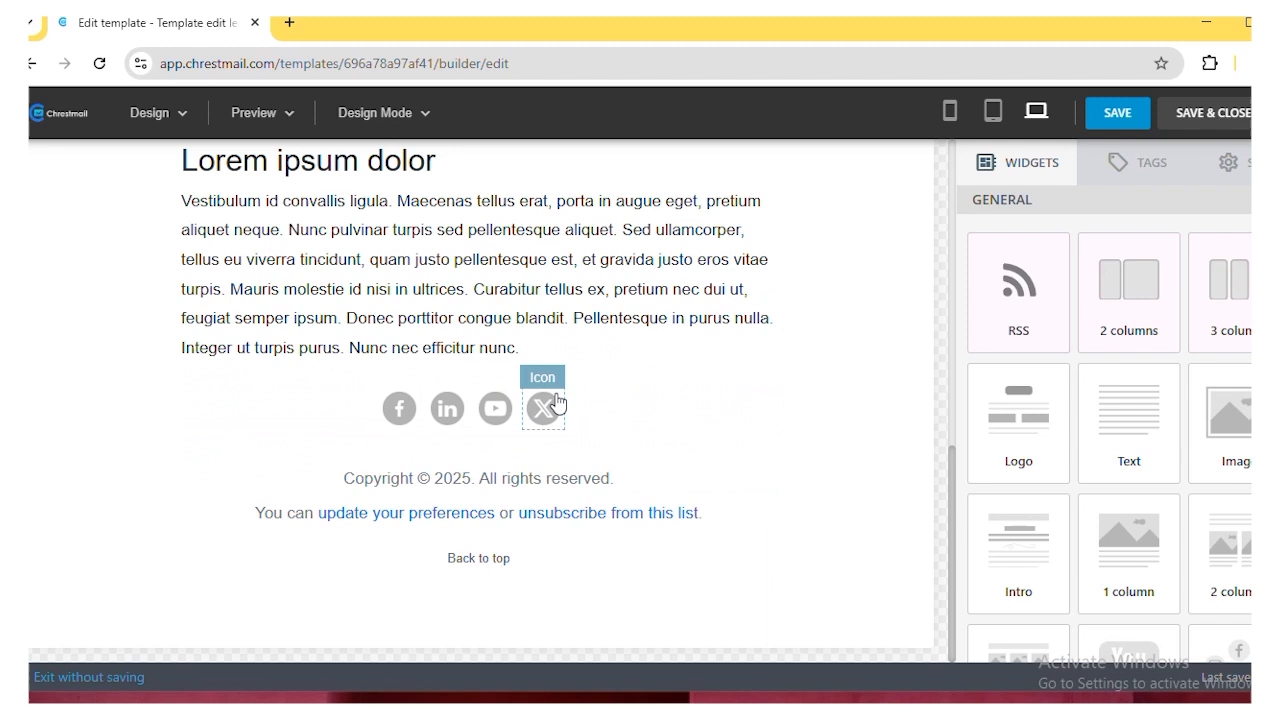
pyautogui.scroll(7, 557, 402)
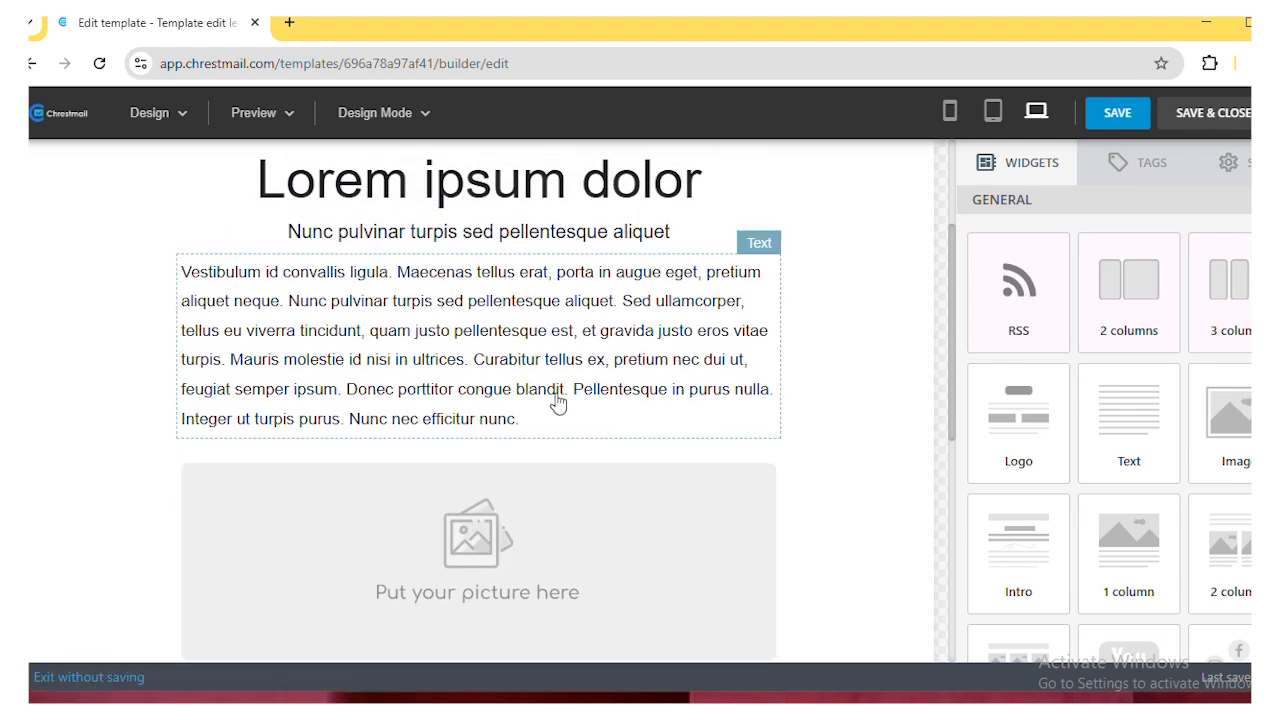
pyautogui.scroll(2, 557, 402)
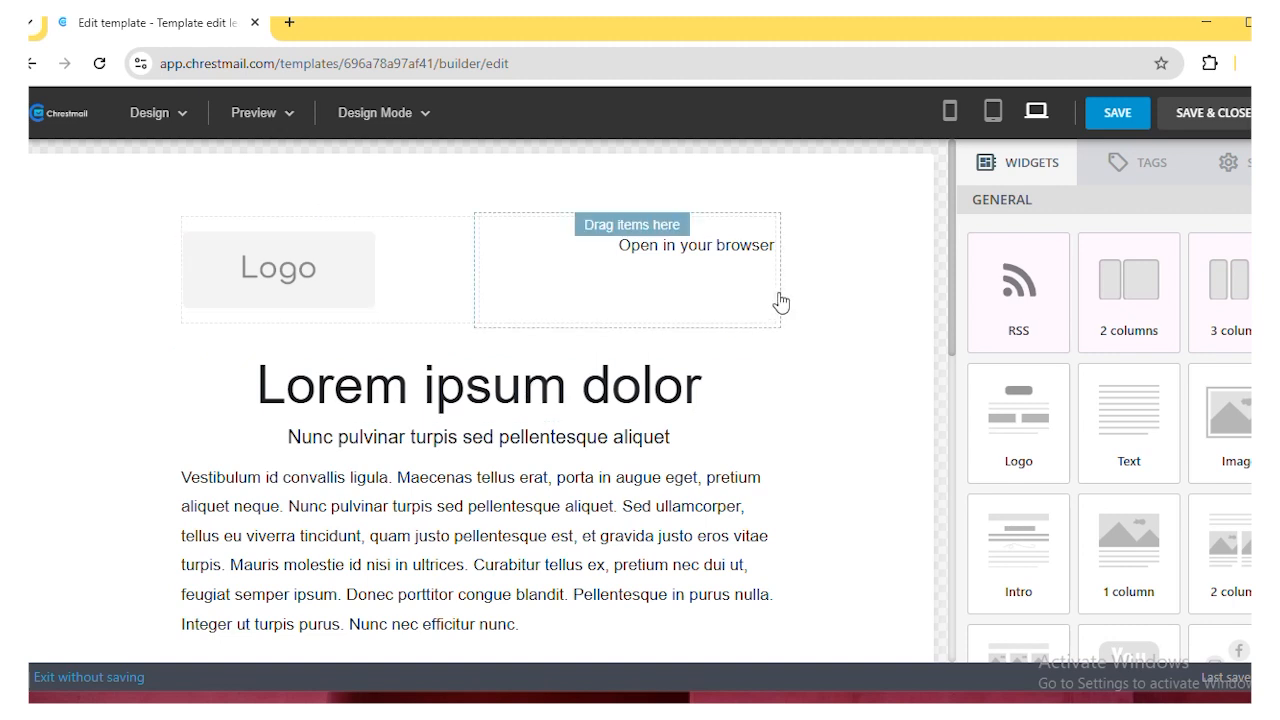
pyautogui.click(824, 300)
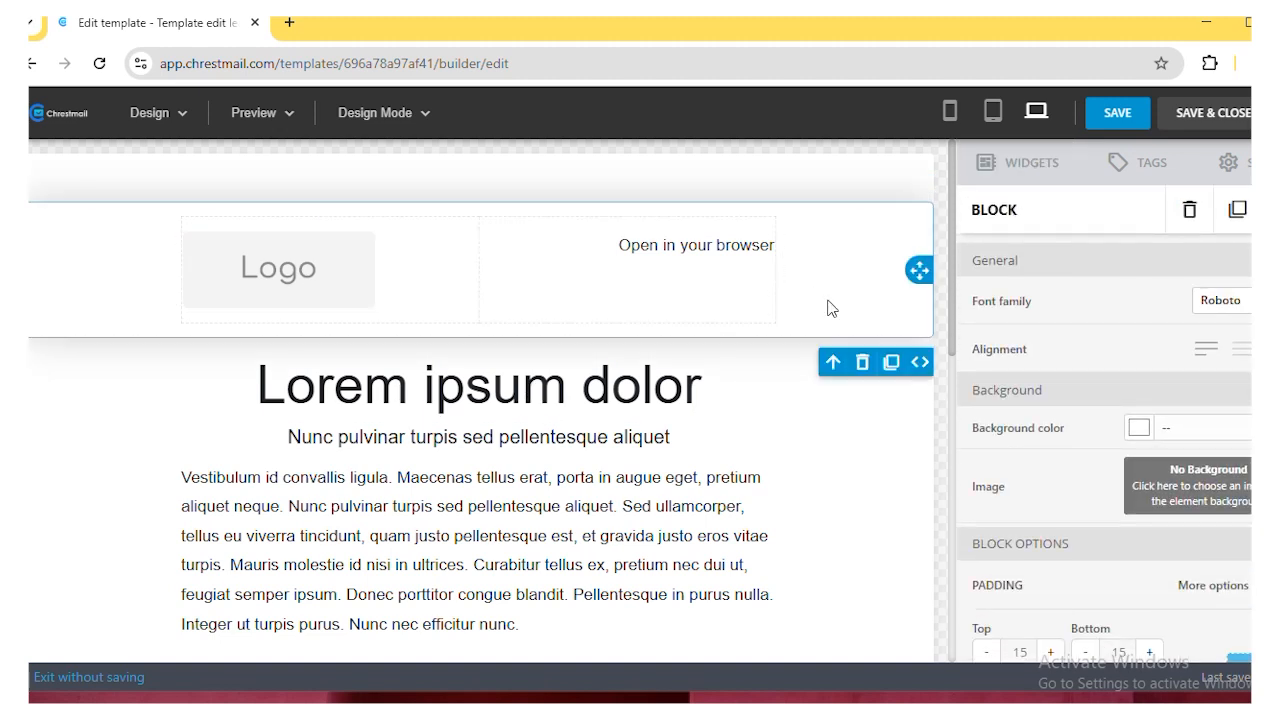
pyautogui.click(889, 365)
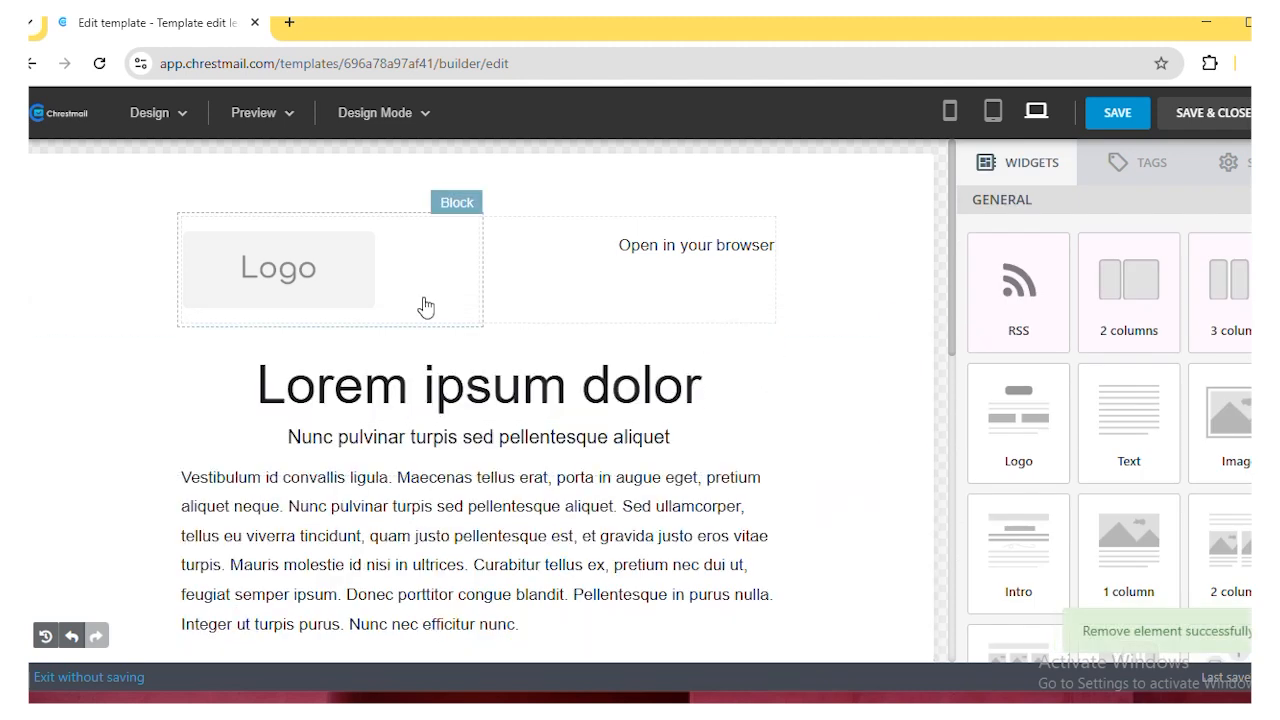
# Step: Replace the placeholder logo in the header by uploading the image "ChrestMail logo 2 (1)" from Downloads
pyautogui.click(425, 305)
pyautogui.click(351, 260)
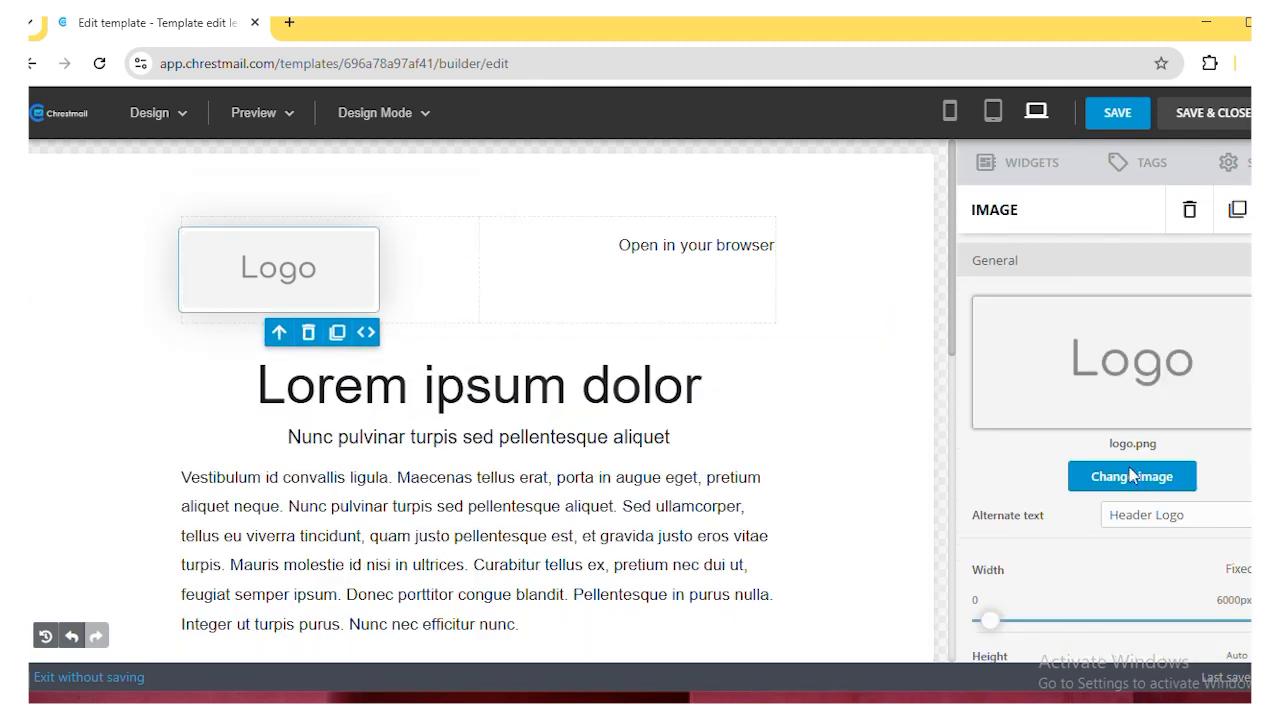
pyautogui.click(1150, 494)
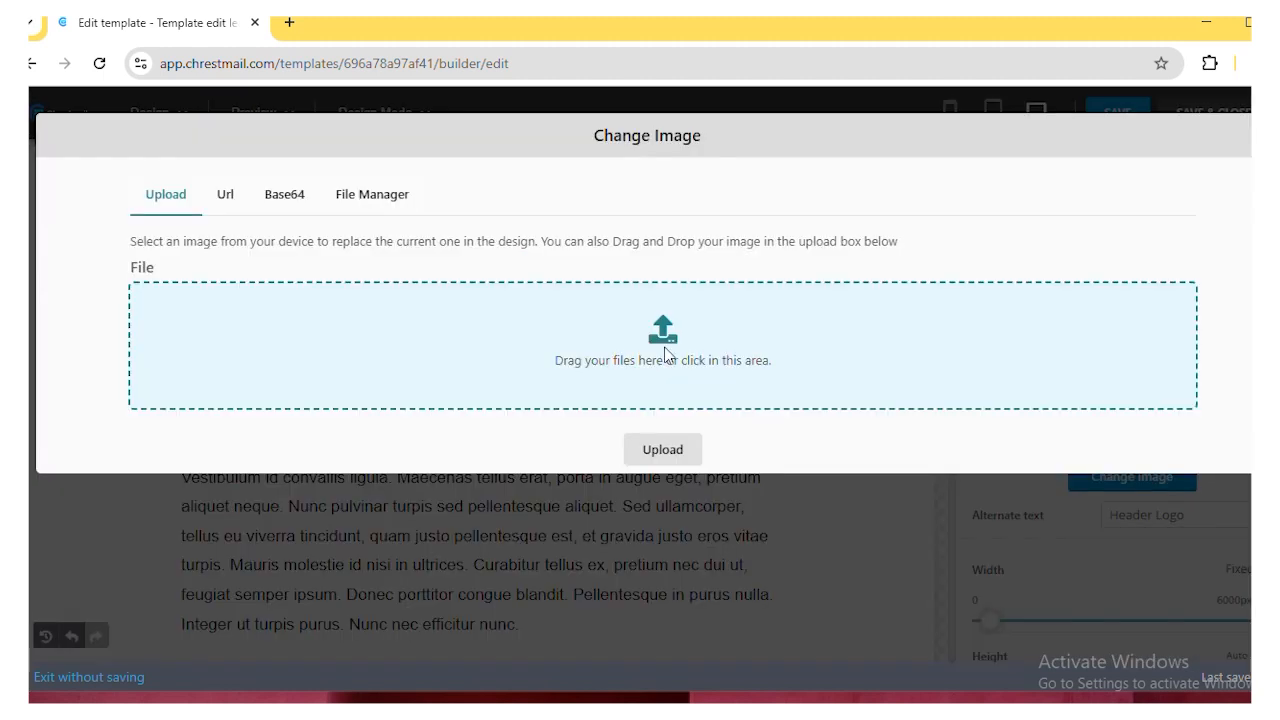
pyautogui.click(665, 355)
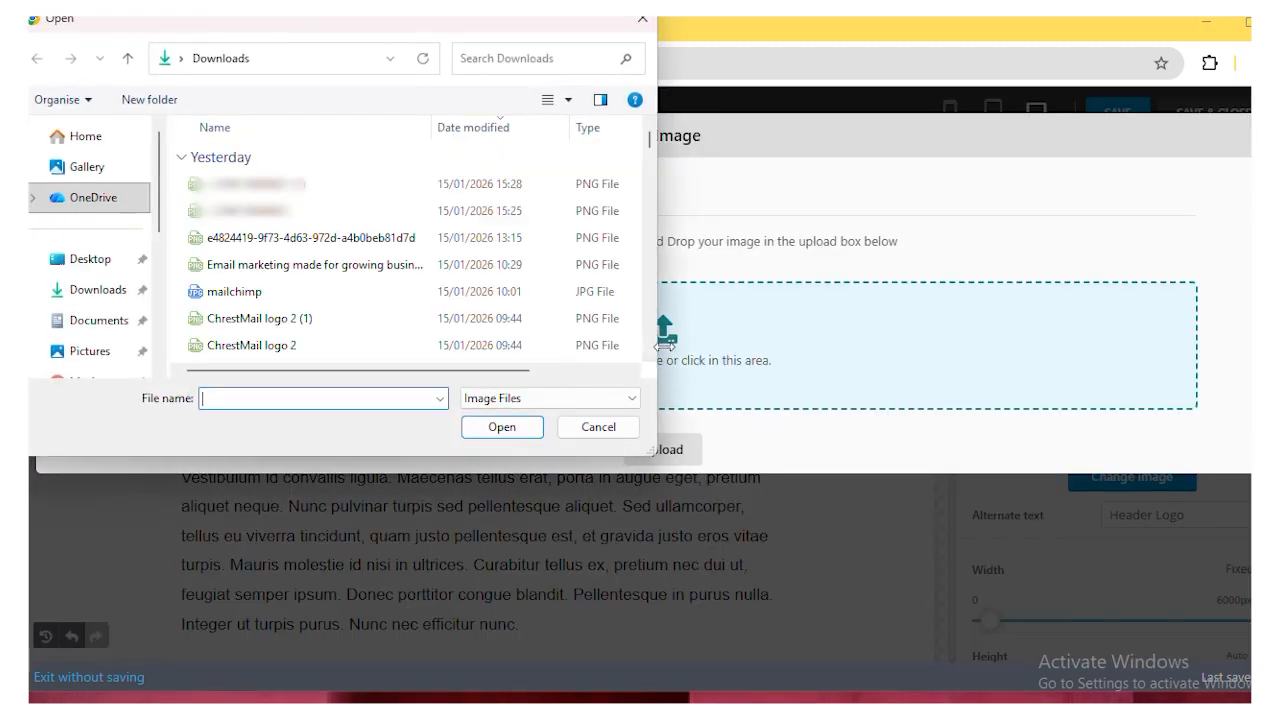
pyautogui.click(316, 317)
pyautogui.click(494, 426)
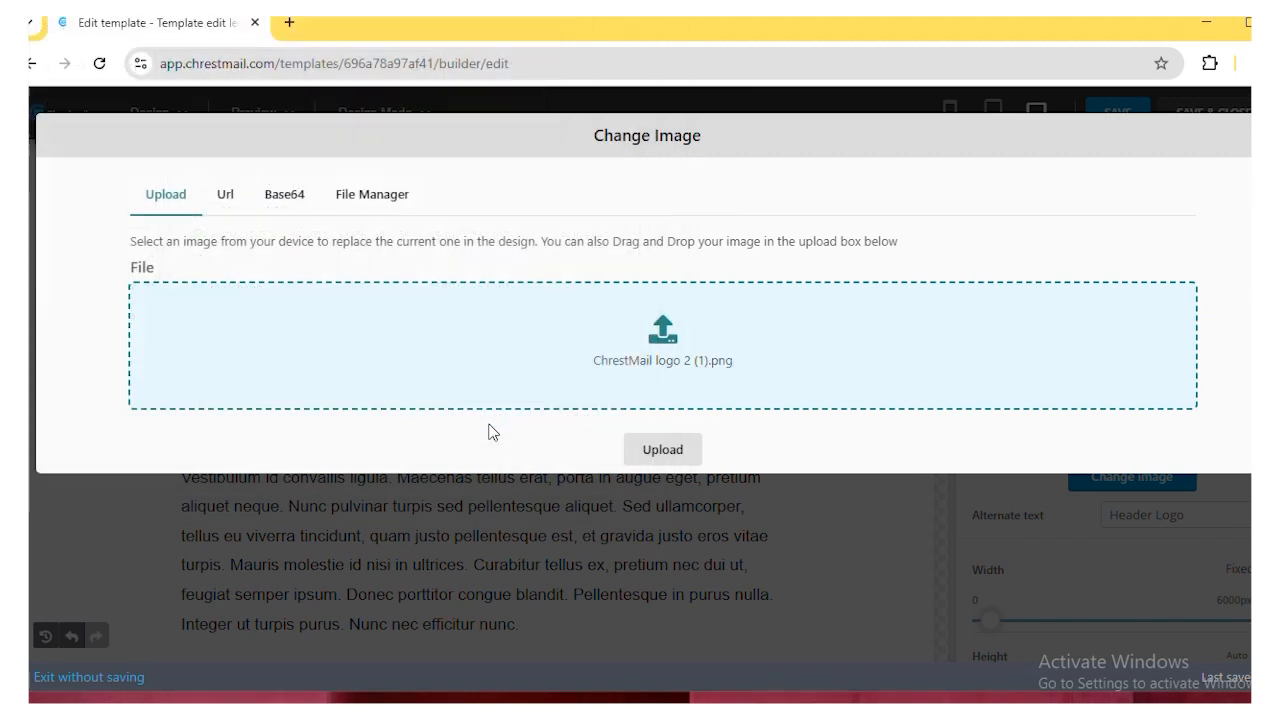
pyautogui.click(660, 450)
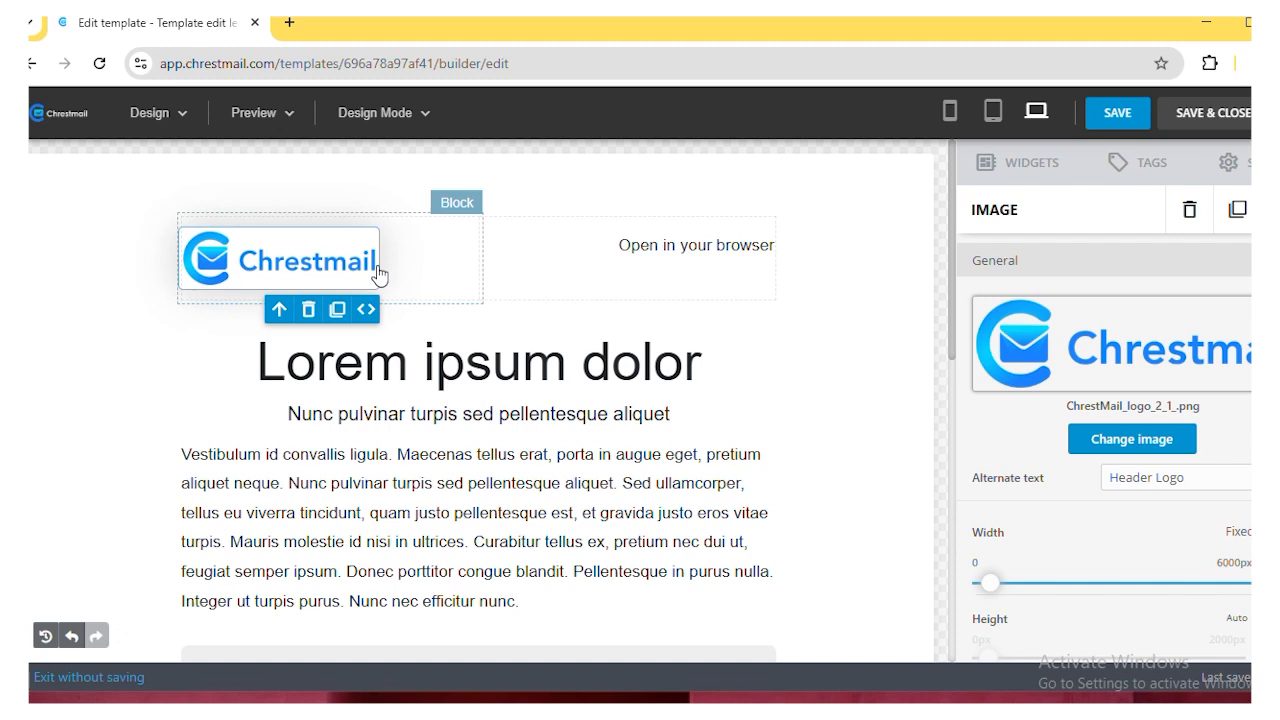
# Step: Change the main "Lorem ipsum dolor" heading below the logo to "Welcome" and set its heading level to H2
pyautogui.click(462, 377)
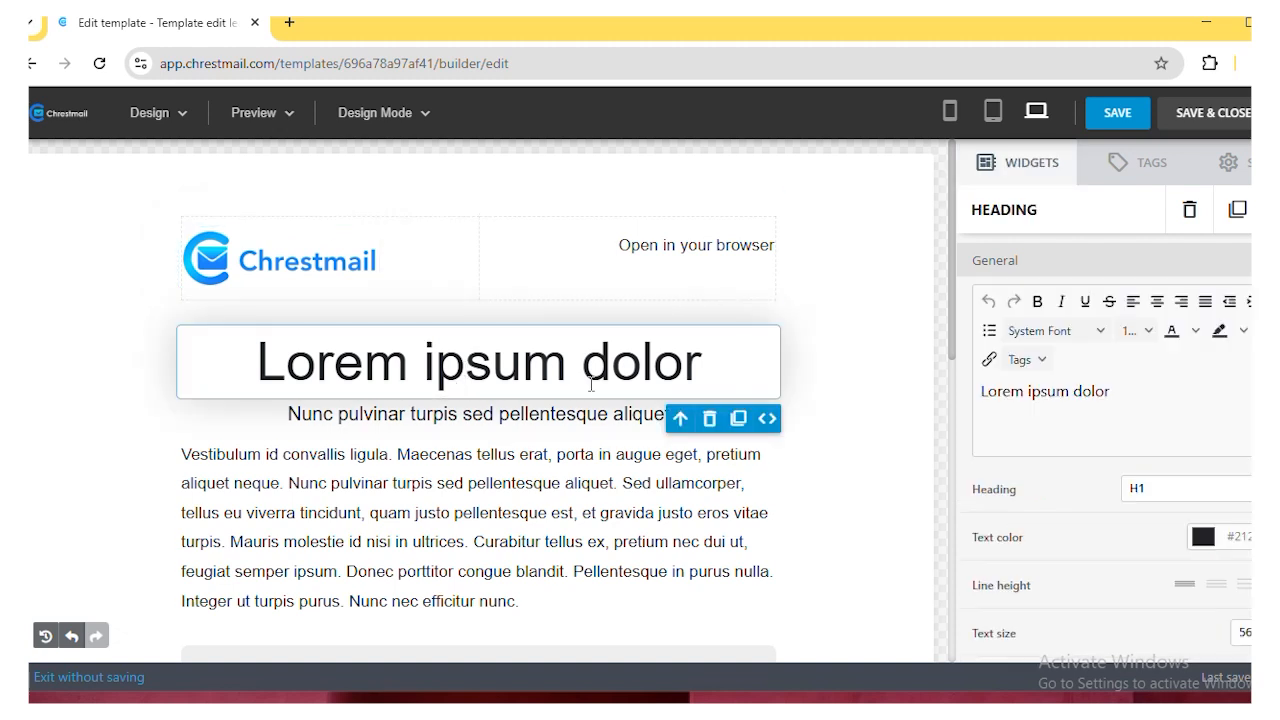
pyautogui.tripleClick(1023, 395)
pyautogui.write('Wr')
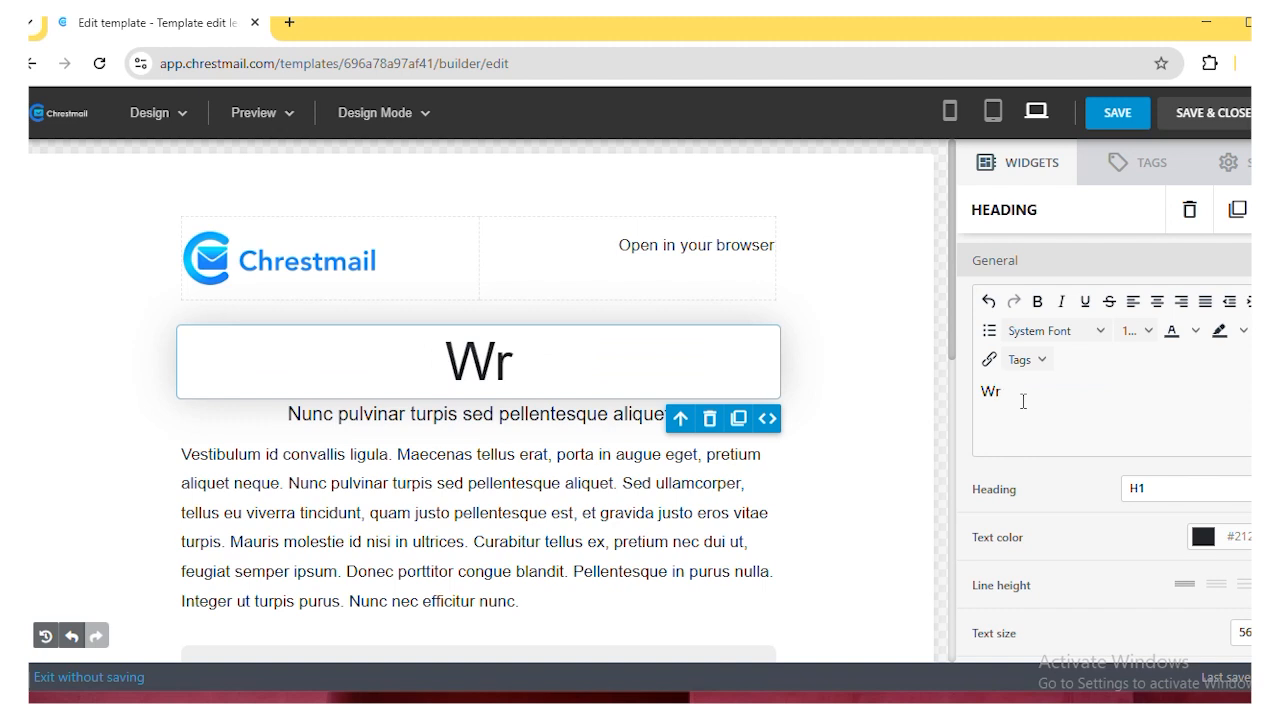
pyautogui.press('BackSpace')
pyautogui.write('el')
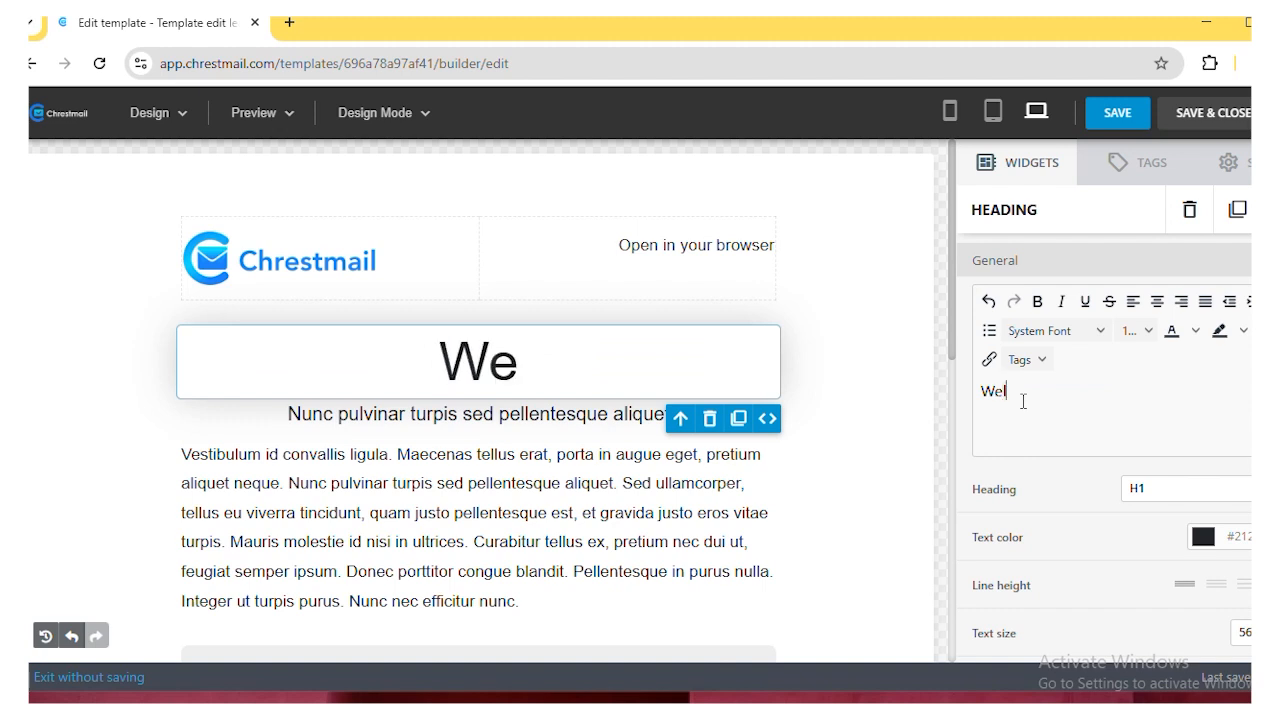
pyautogui.write('come')
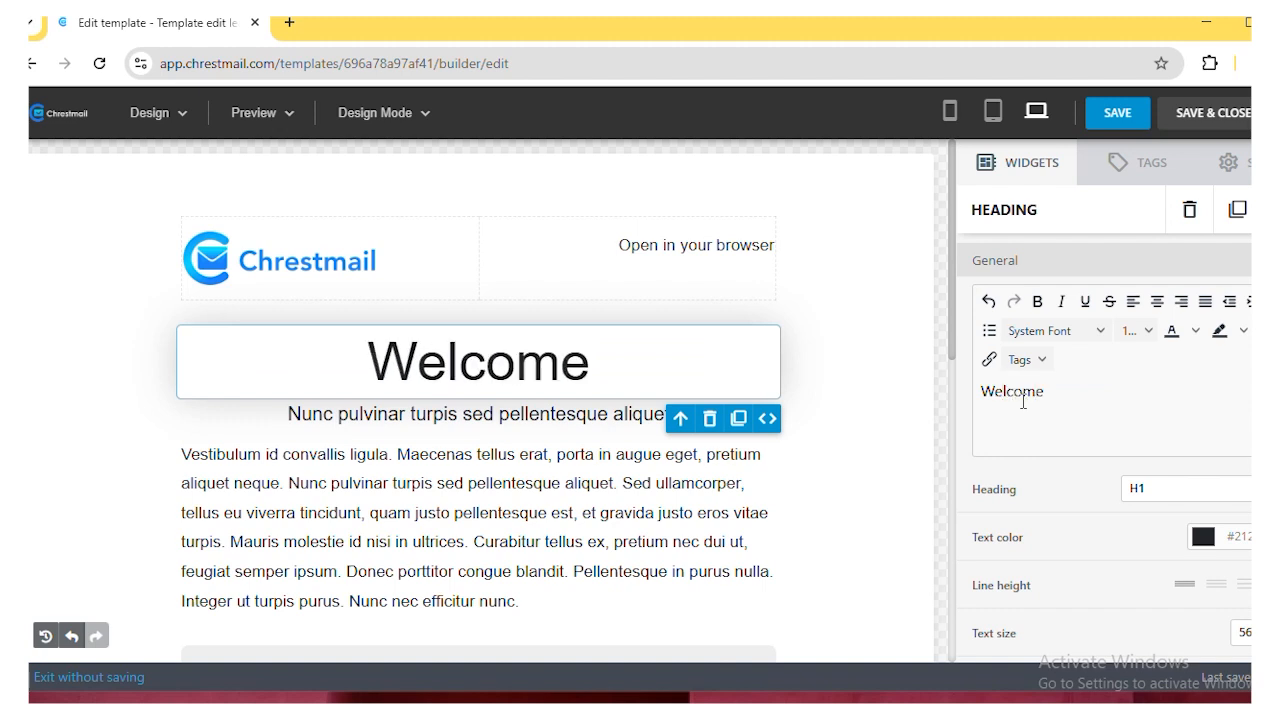
pyautogui.click(1149, 497)
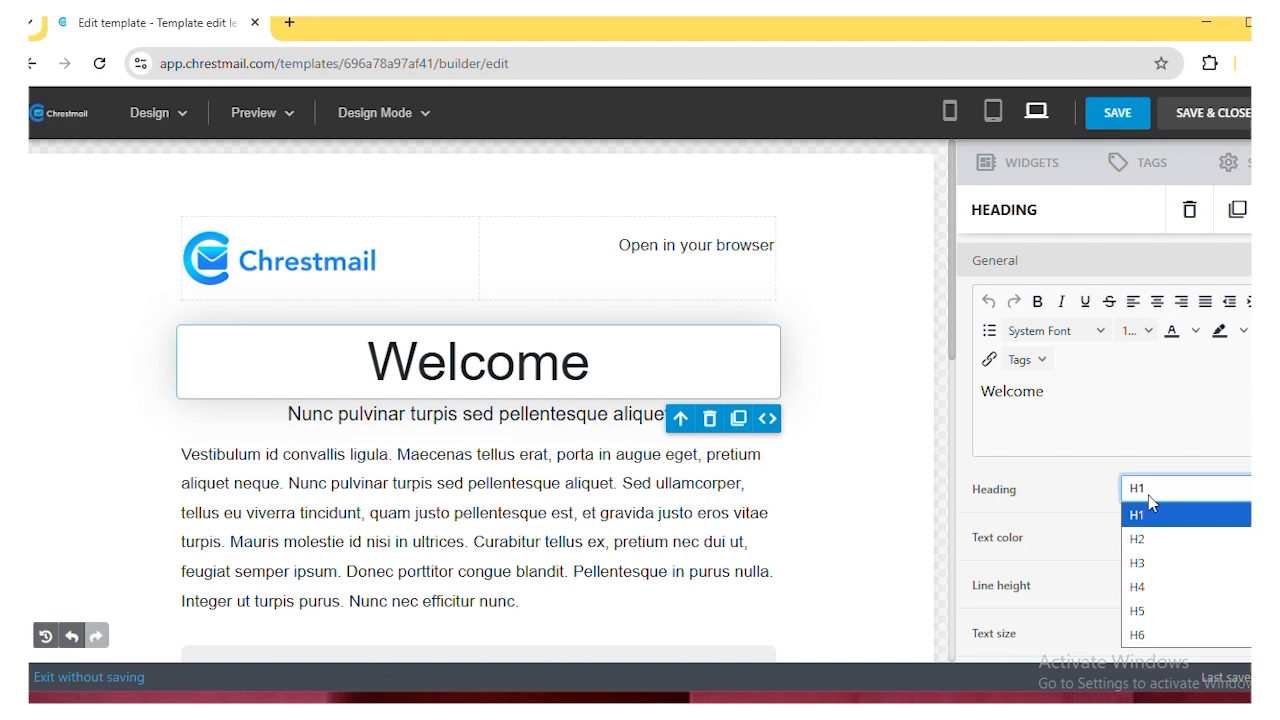
pyautogui.click(1162, 540)
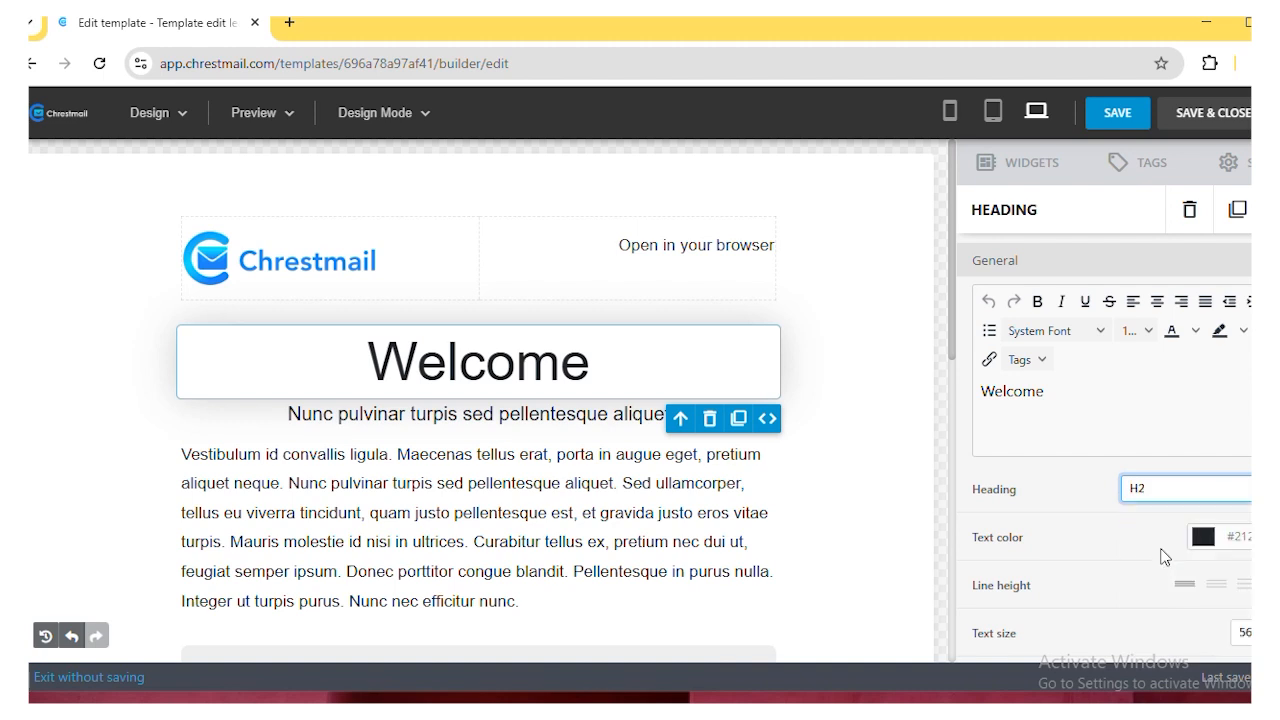
# Step: Look through the Welcome heading's text color, size, alignment, style, font and background settings
pyautogui.doubleClick(1032, 391)
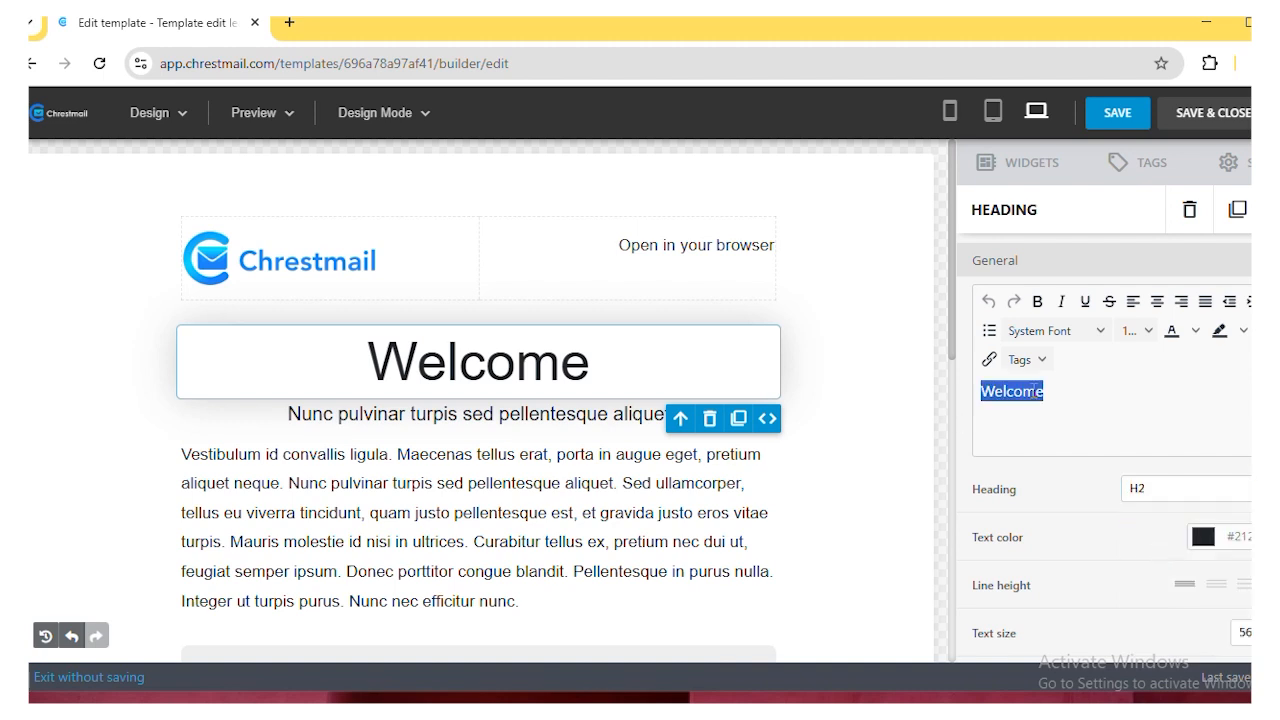
pyautogui.click(1204, 538)
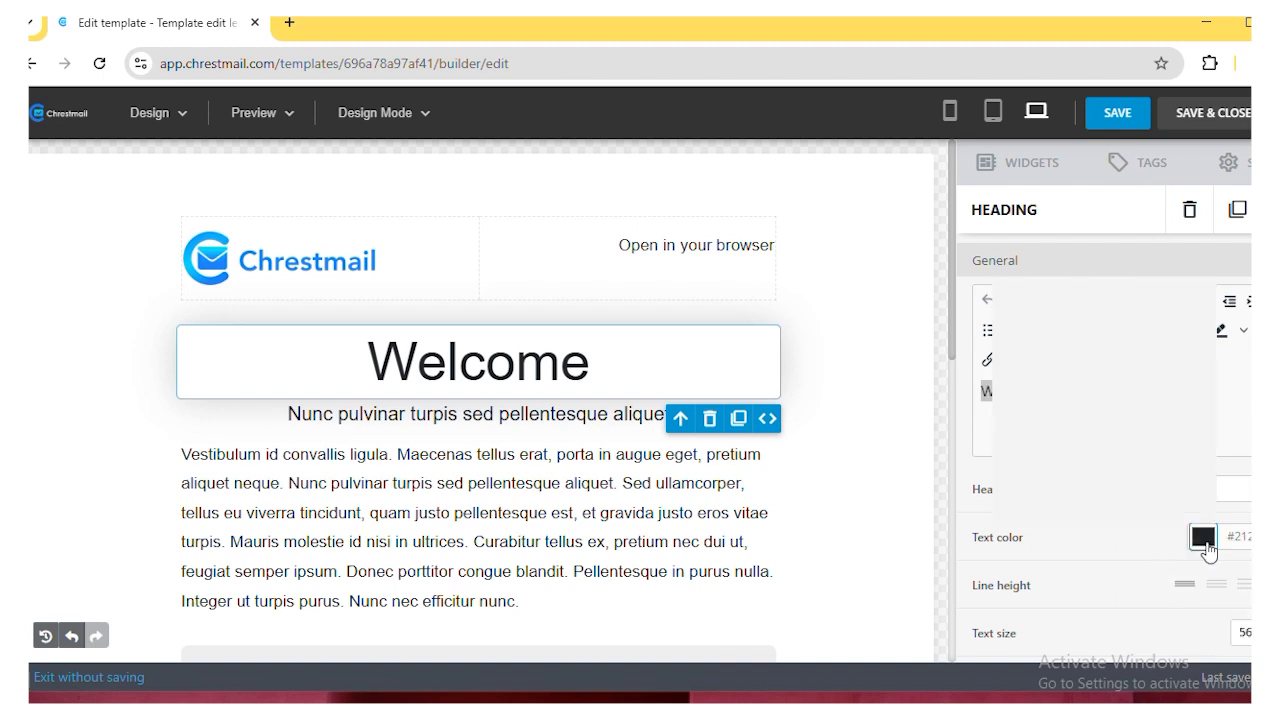
pyautogui.click(1093, 555)
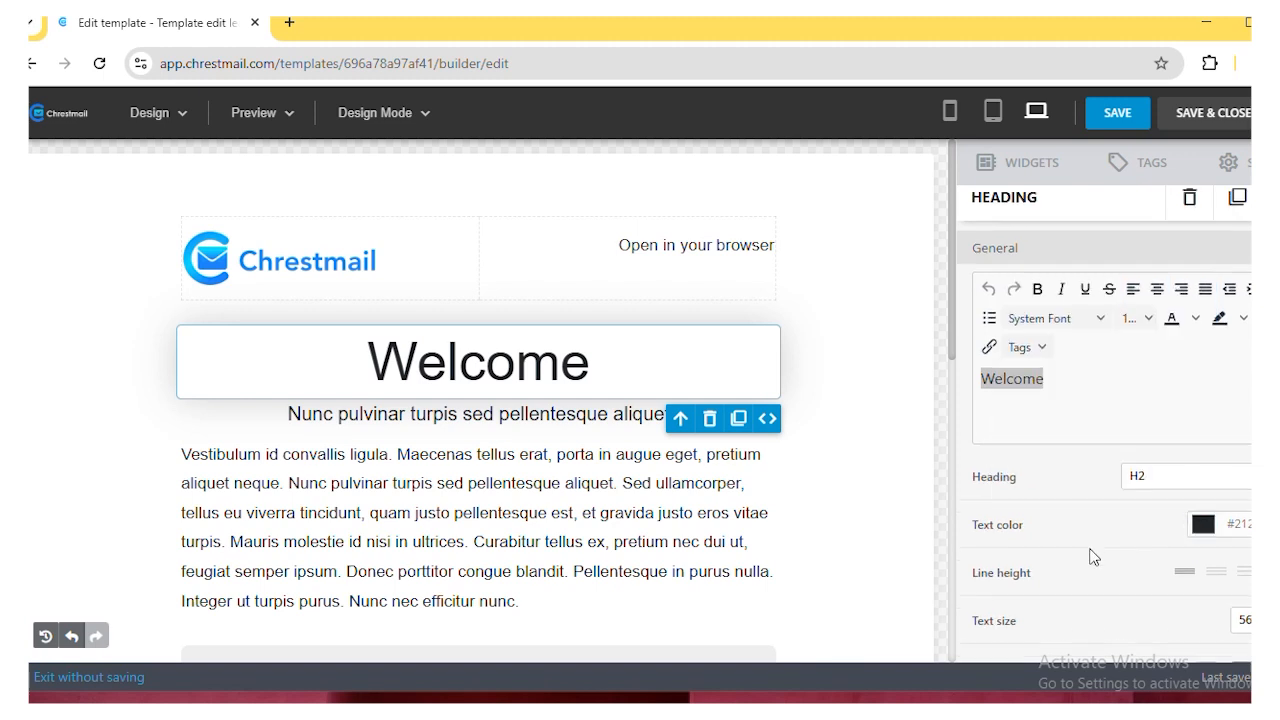
pyautogui.scroll(-5, 1093, 557)
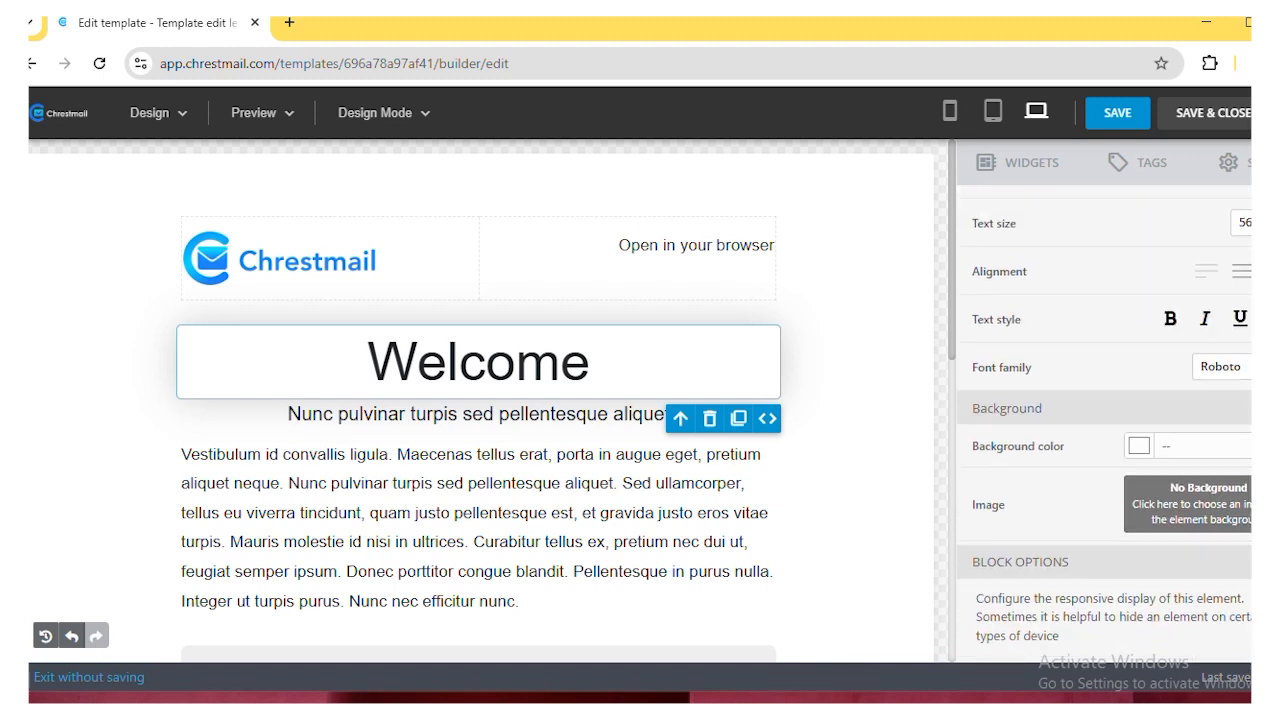
pyautogui.scroll(1, 1104, 431)
pyautogui.scroll(5, 1234, 541)
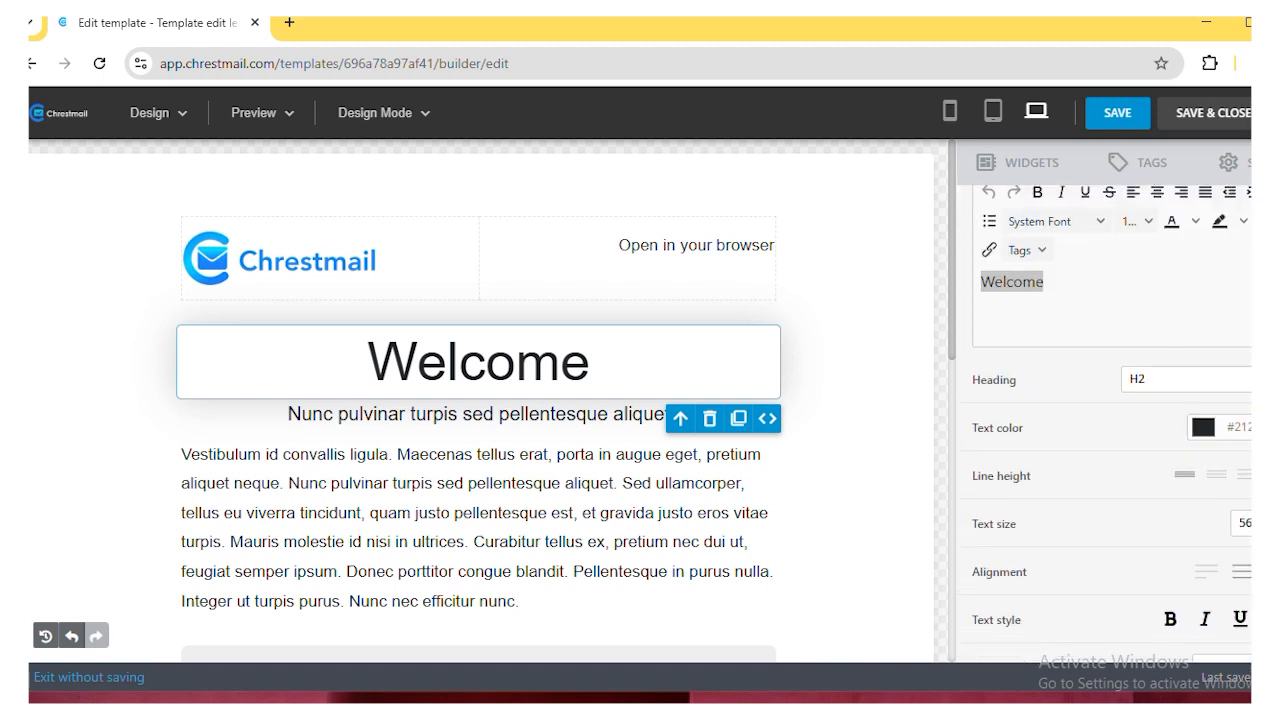
# Step: Open the body paragraph under the Welcome heading for editing and select all of its text
pyautogui.click(598, 496)
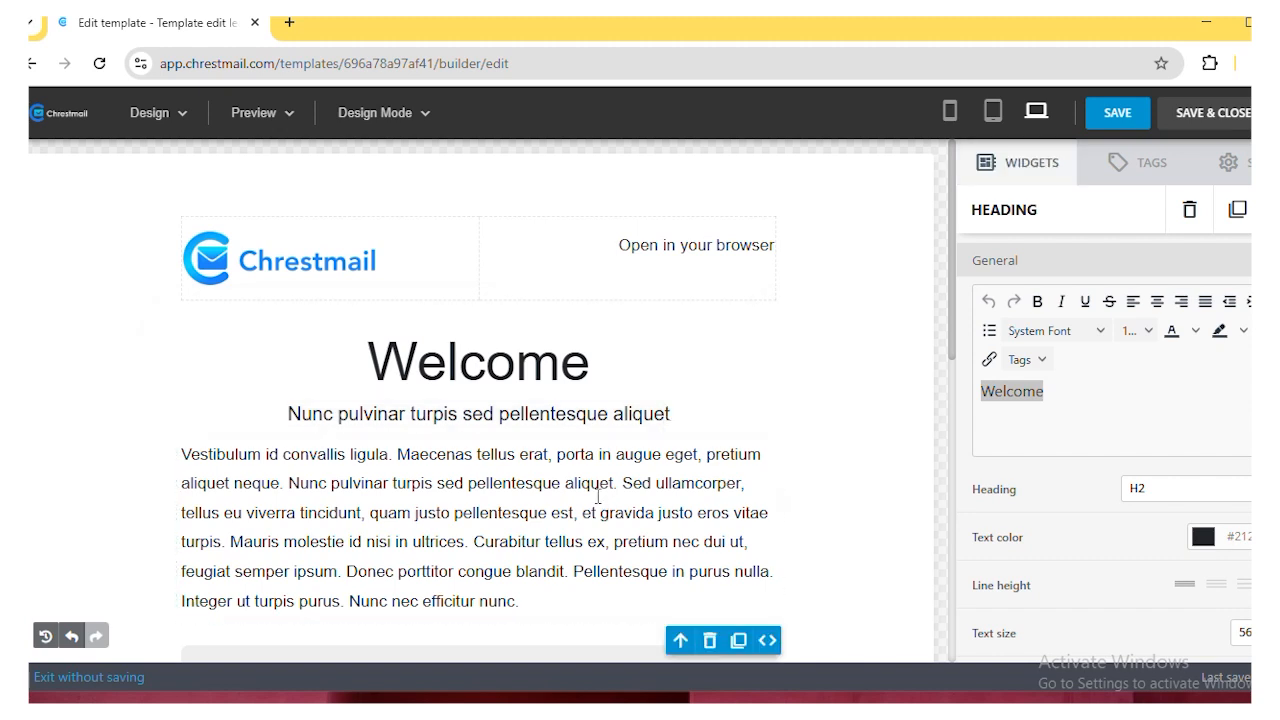
pyautogui.click(876, 491)
pyautogui.click(670, 498)
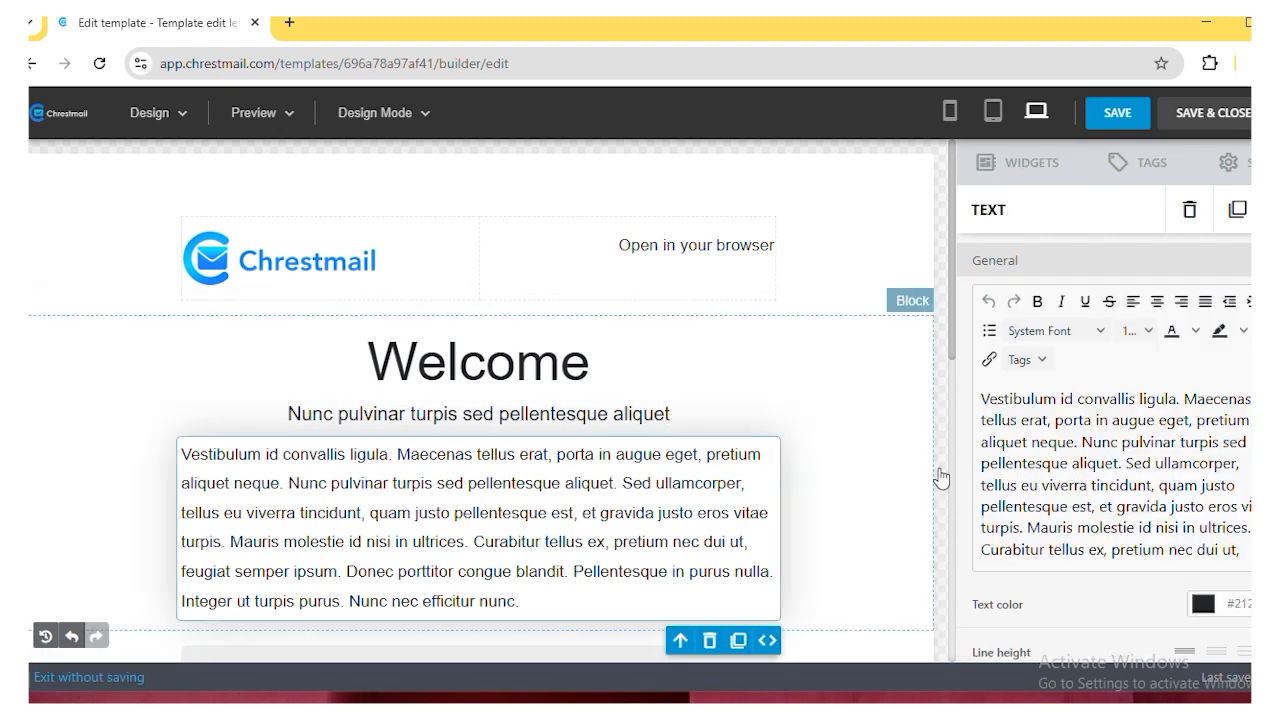
pyautogui.tripleClick(1012, 478)
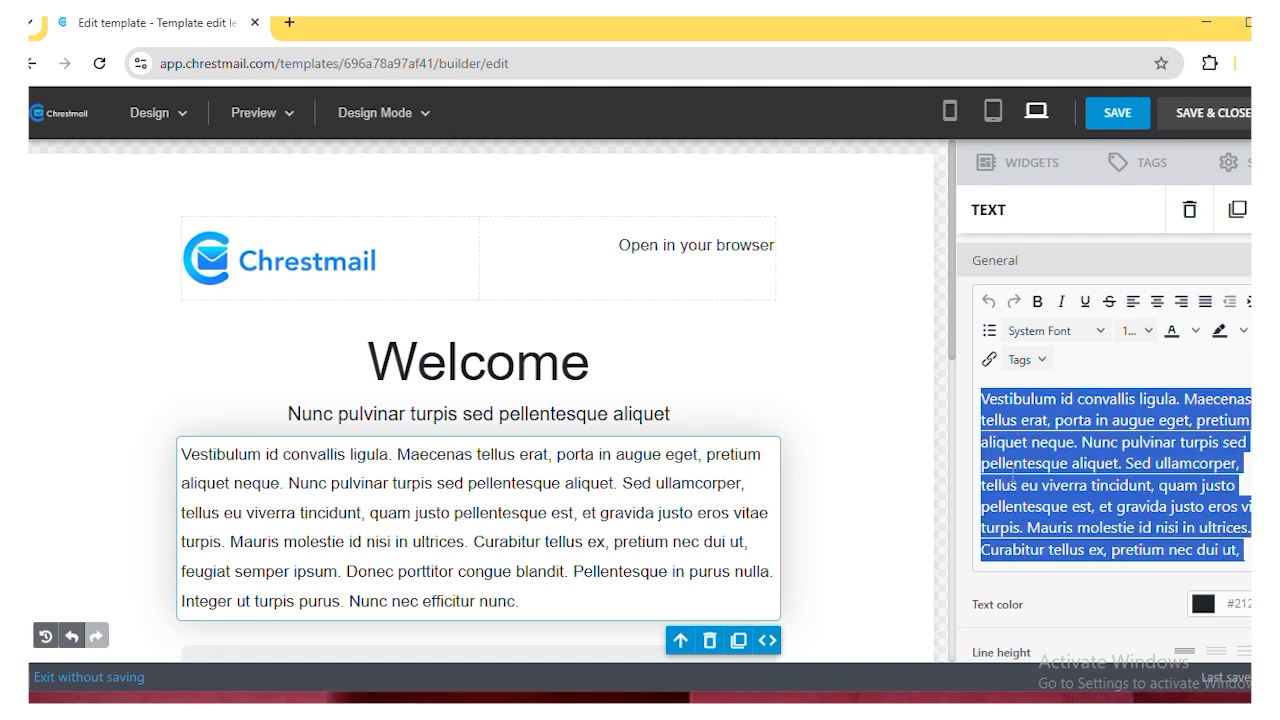
pyautogui.click(874, 514)
# Step: Look at the upload options for replacing the "Put your picture here" banner image, leaving the placeholder in place
pyautogui.scroll(-3, 874, 514)
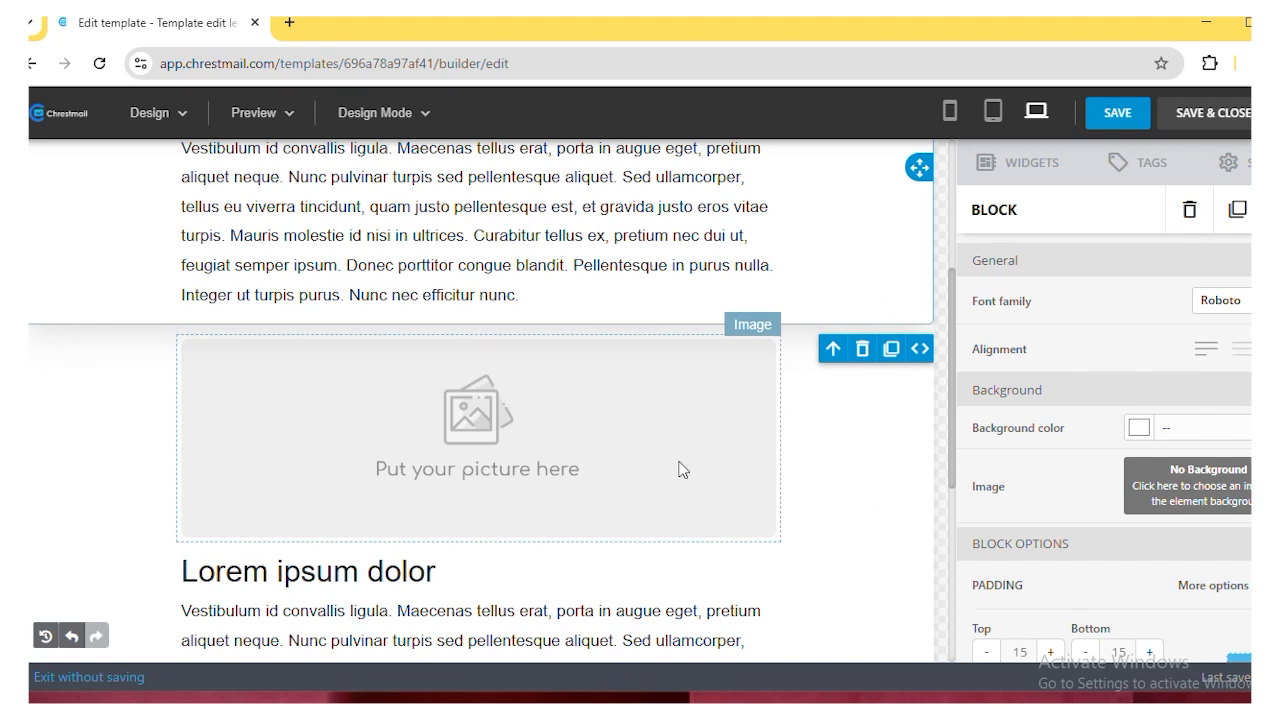
pyautogui.click(740, 440)
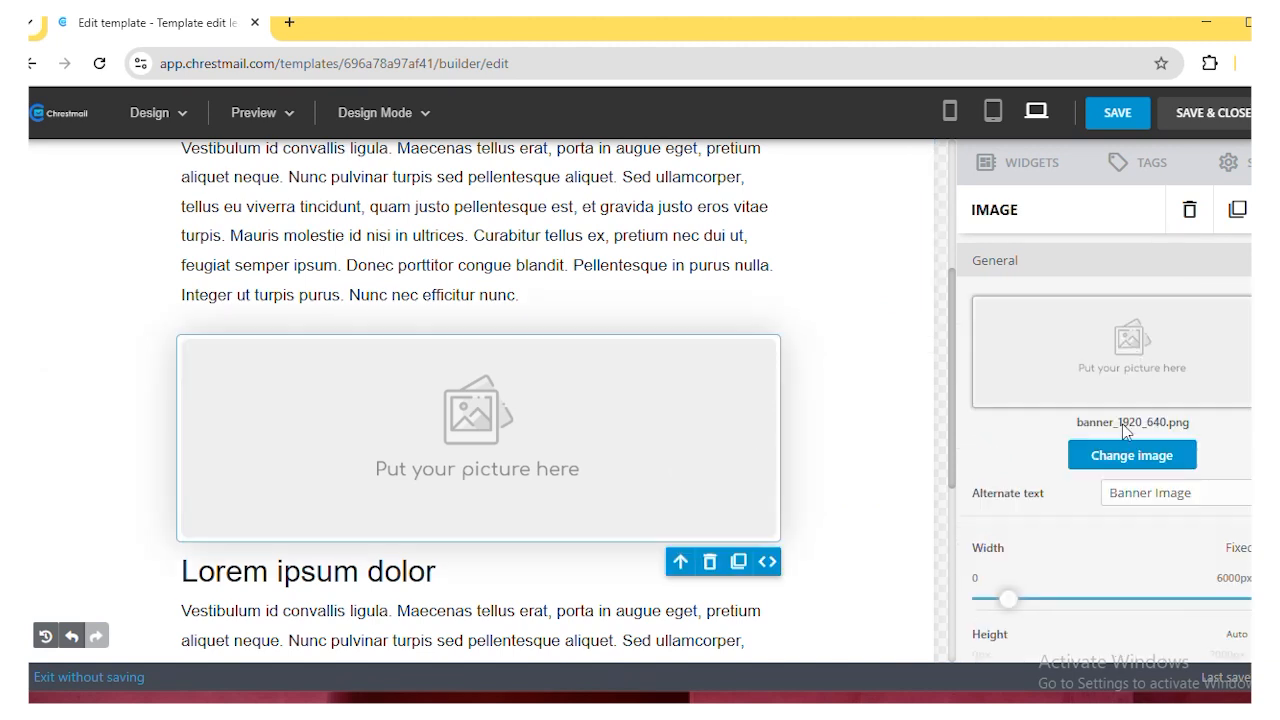
pyautogui.click(1122, 455)
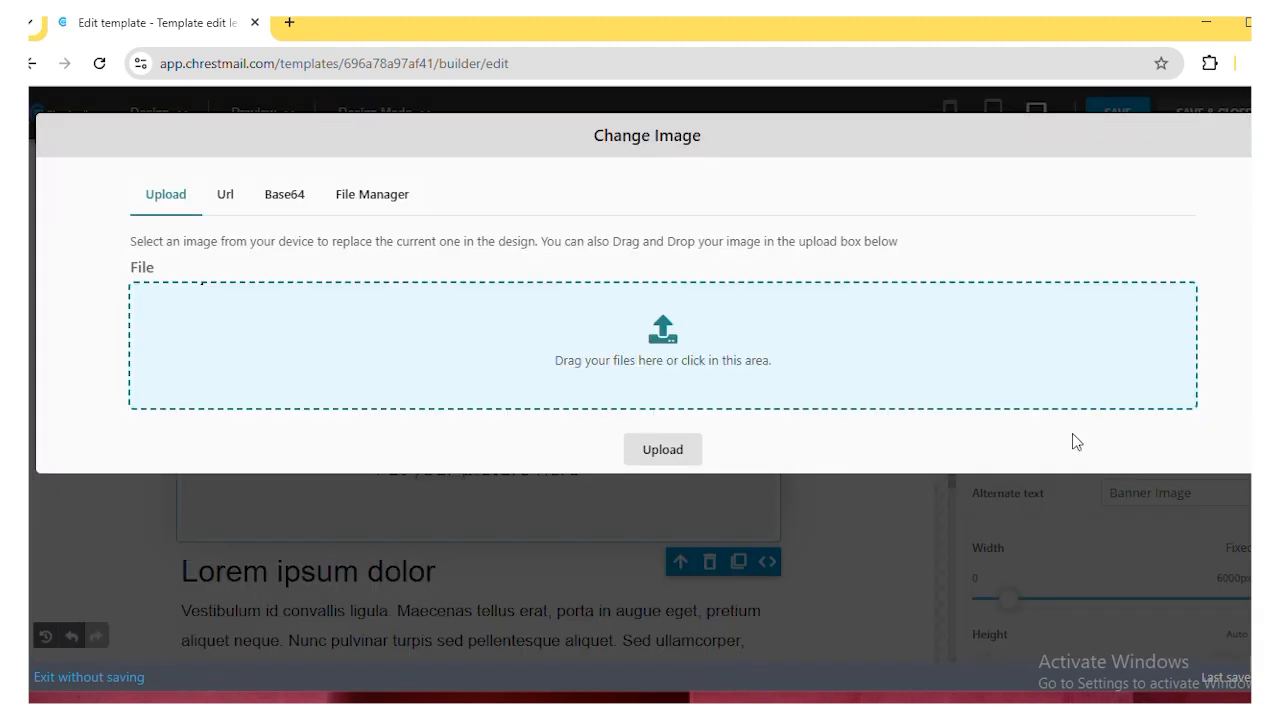
pyautogui.click(1248, 135)
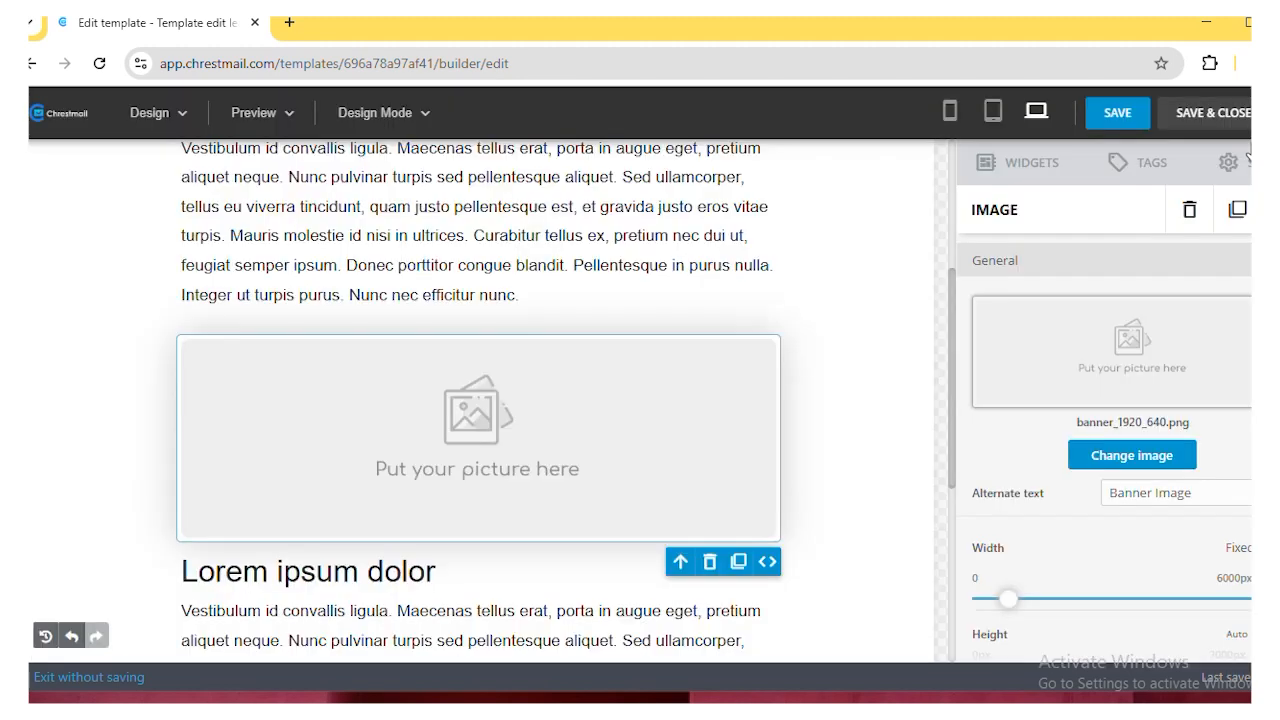
pyautogui.scroll(-1, 693, 413)
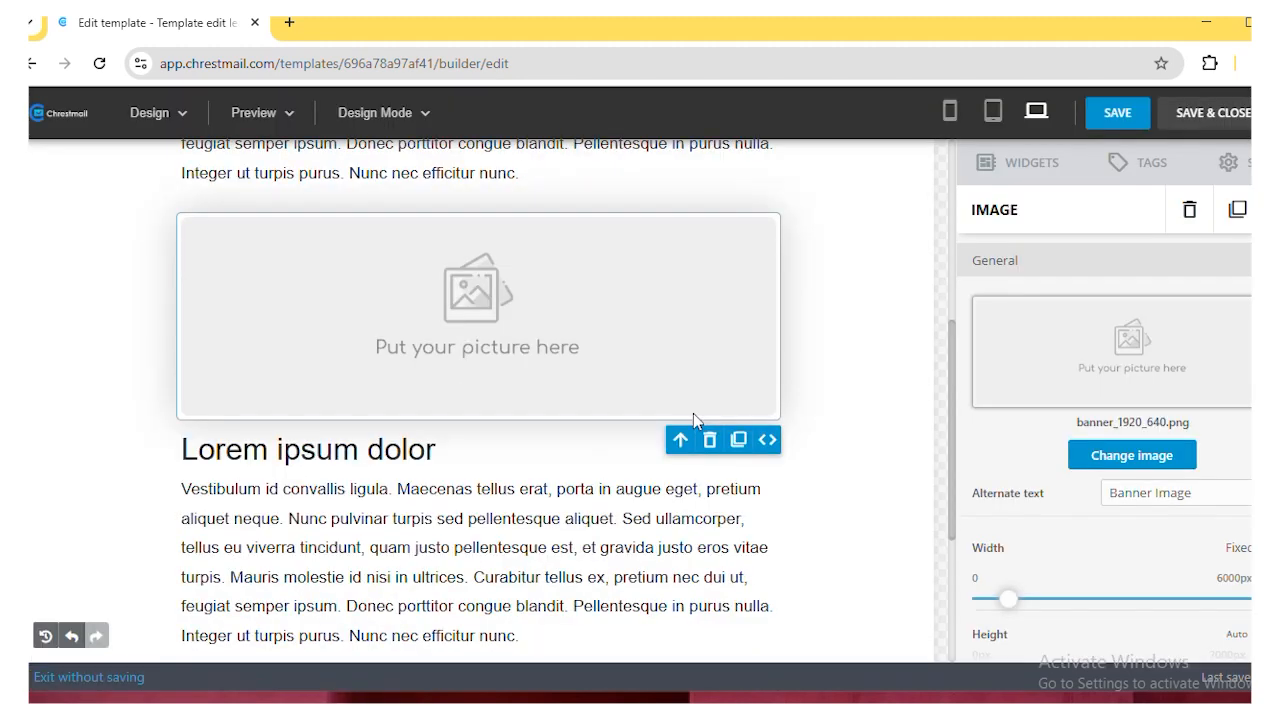
# Step: Try out an Image widget above the banner placeholder, including its upload dialog, and remove the added block
pyautogui.click(1040, 180)
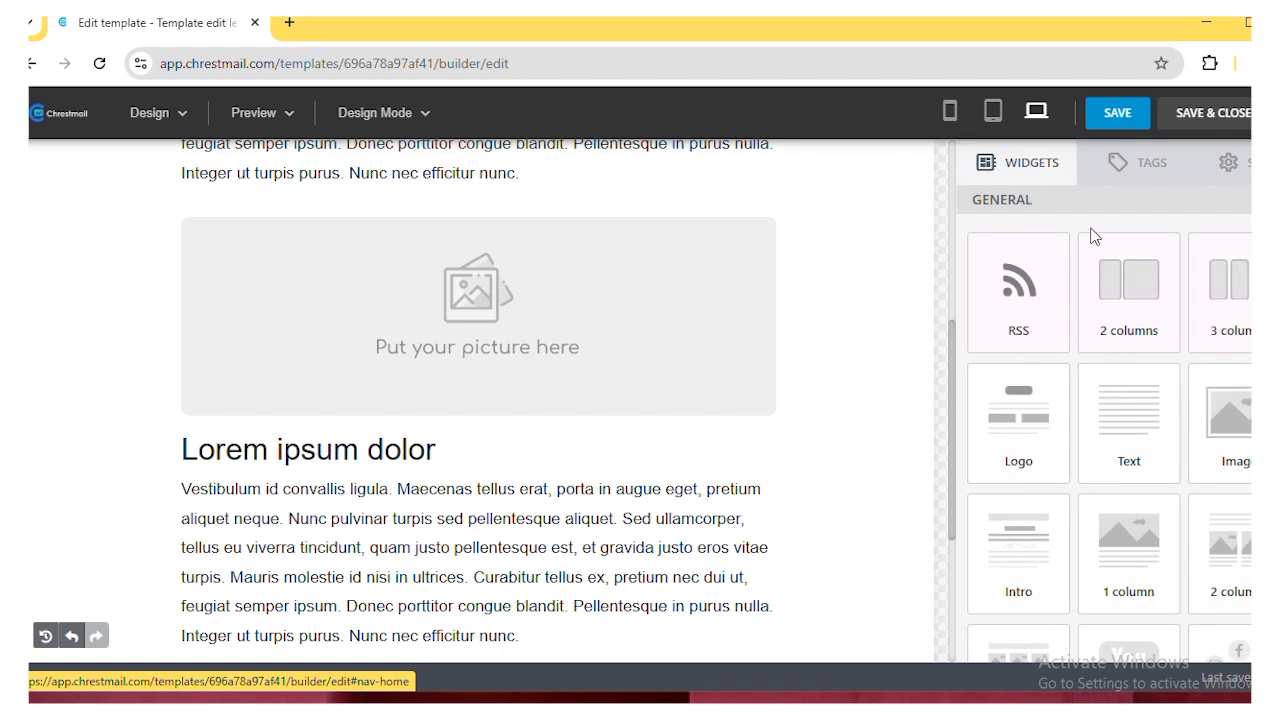
pyautogui.scroll(-2, 1157, 356)
pyautogui.scroll(1, 1158, 352)
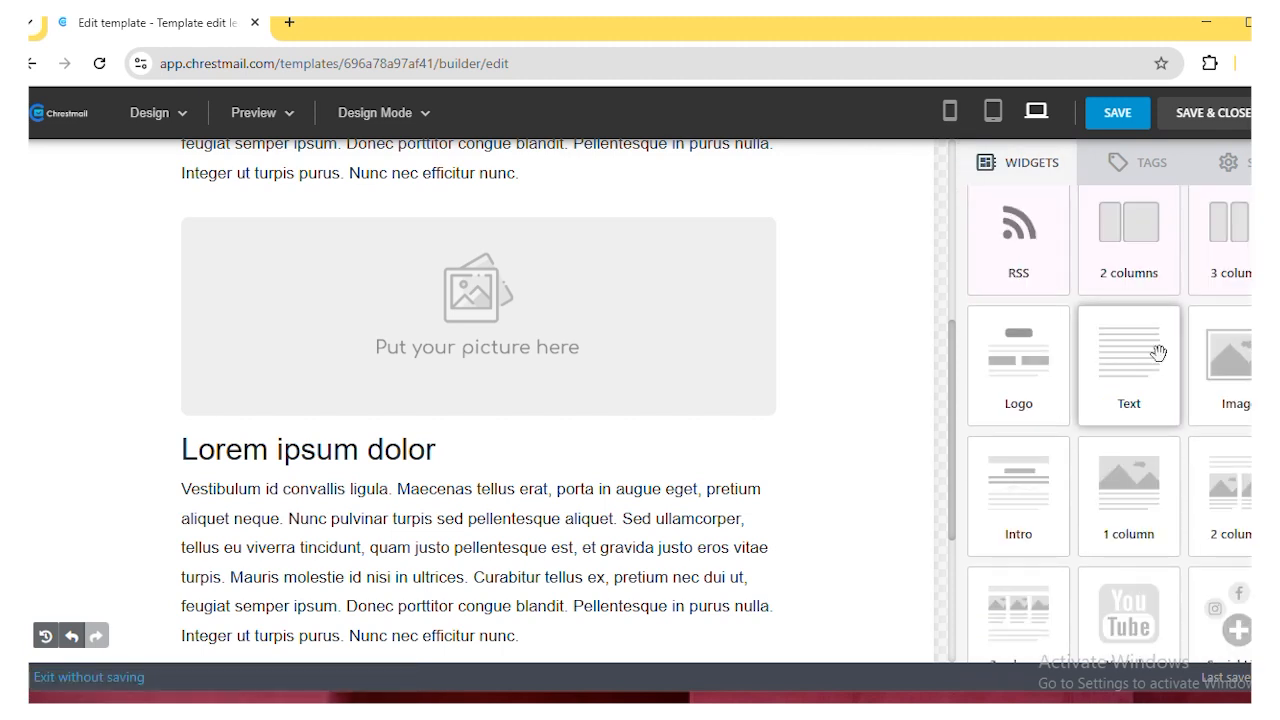
pyautogui.scroll(-1, 1158, 355)
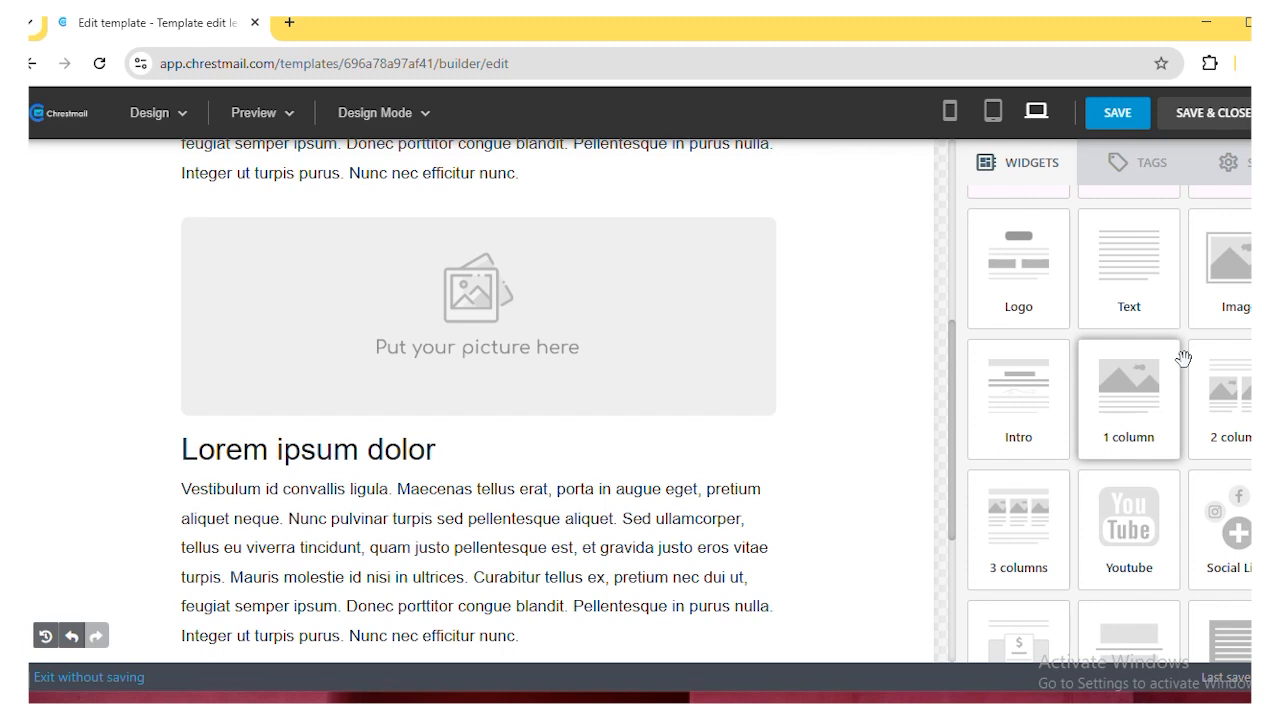
pyautogui.moveTo(1100, 370); pyautogui.dragTo(994, 337)
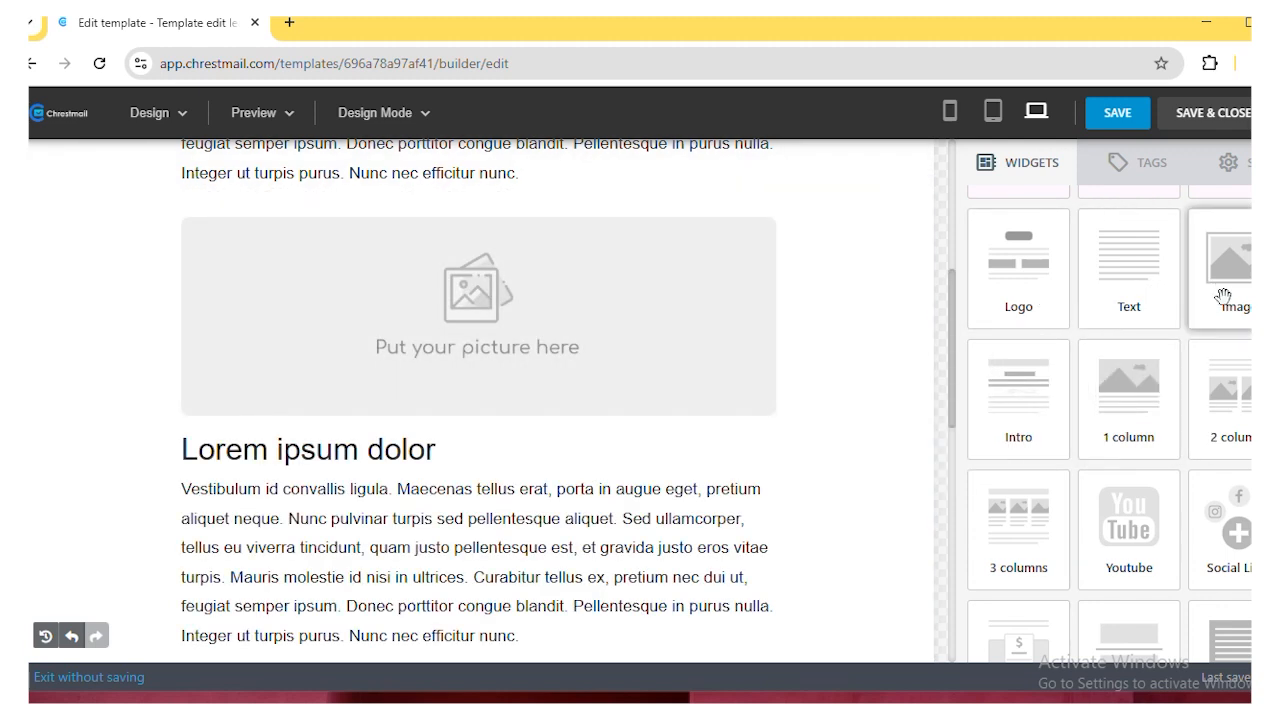
pyautogui.moveTo(1220, 297); pyautogui.dragTo(574, 381)
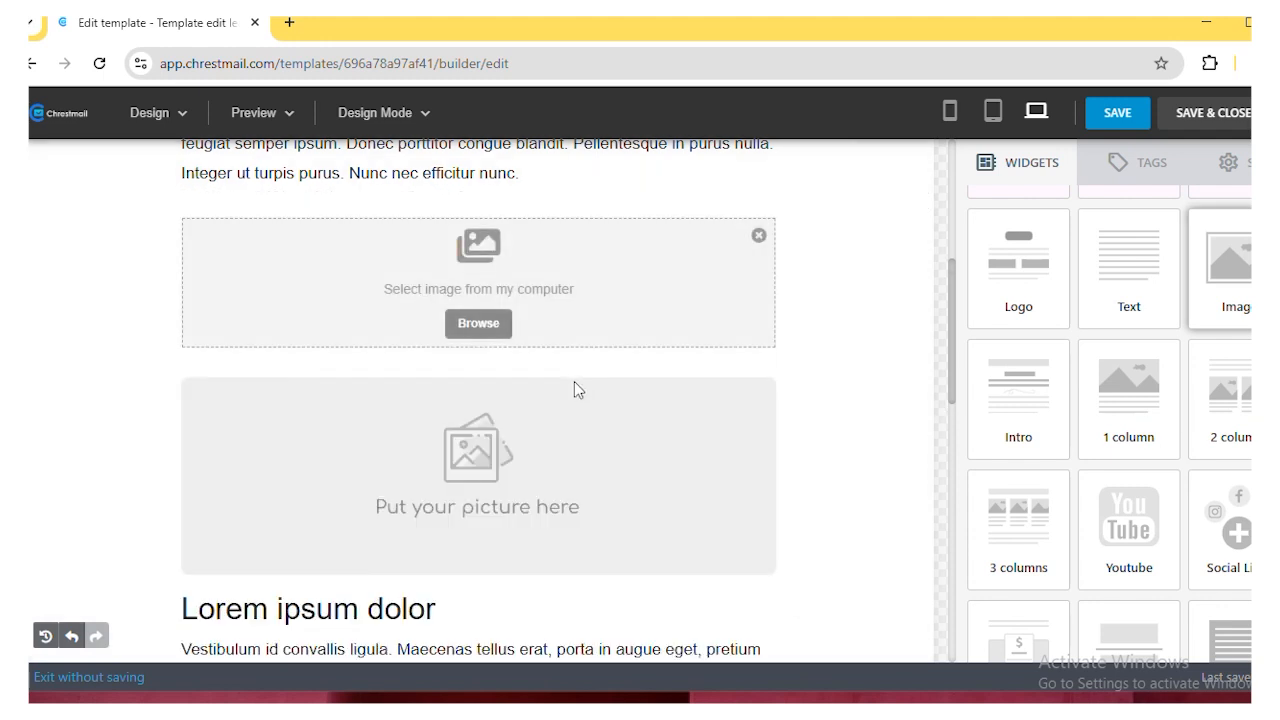
pyautogui.click(480, 287)
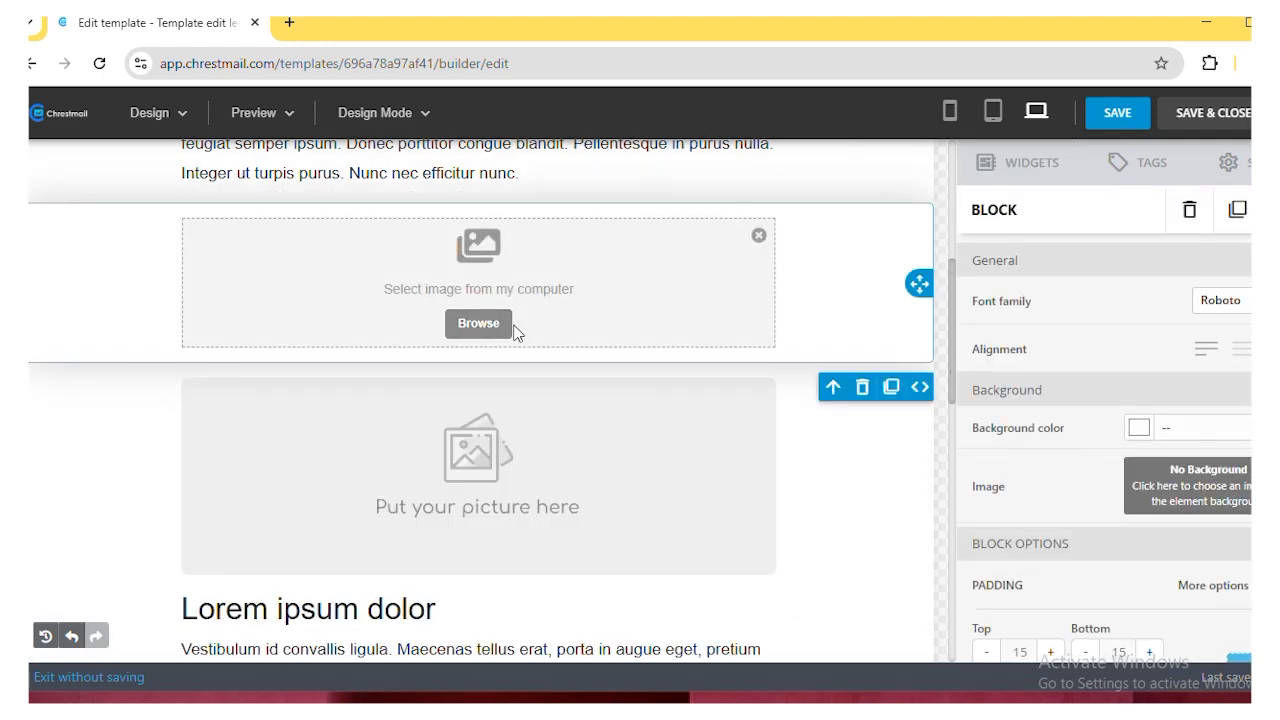
pyautogui.click(495, 326)
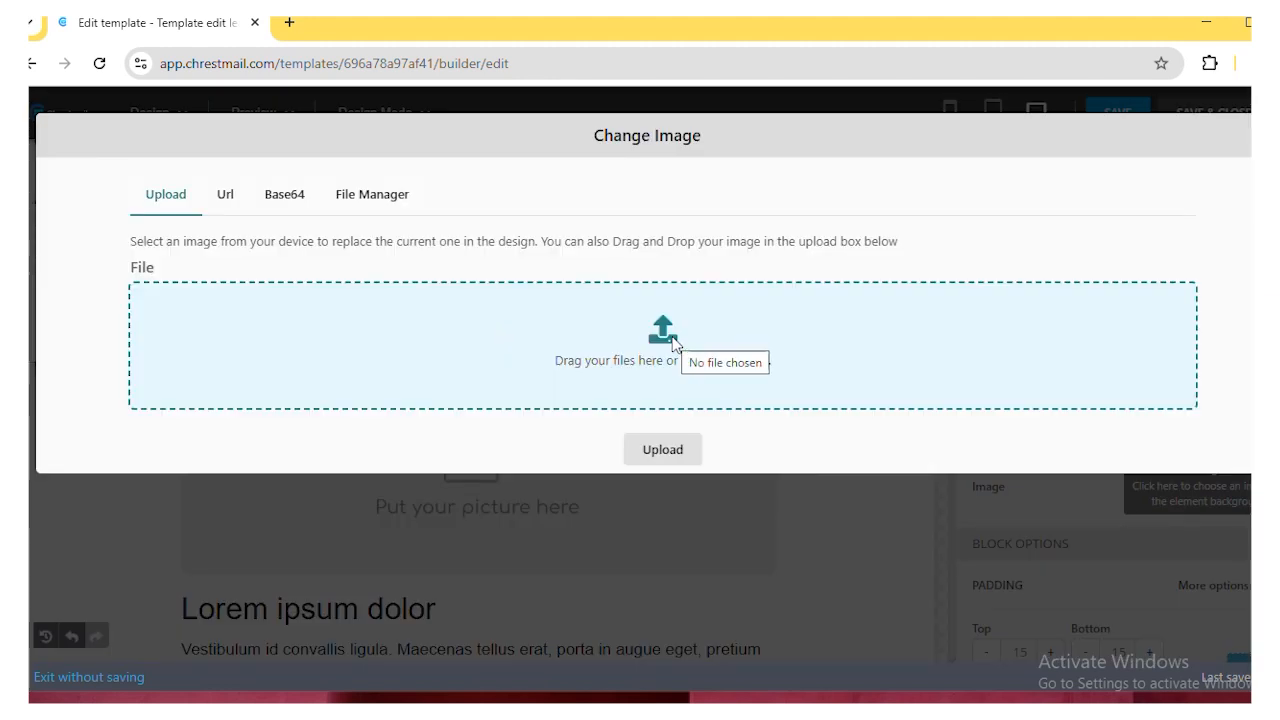
pyautogui.click(1248, 136)
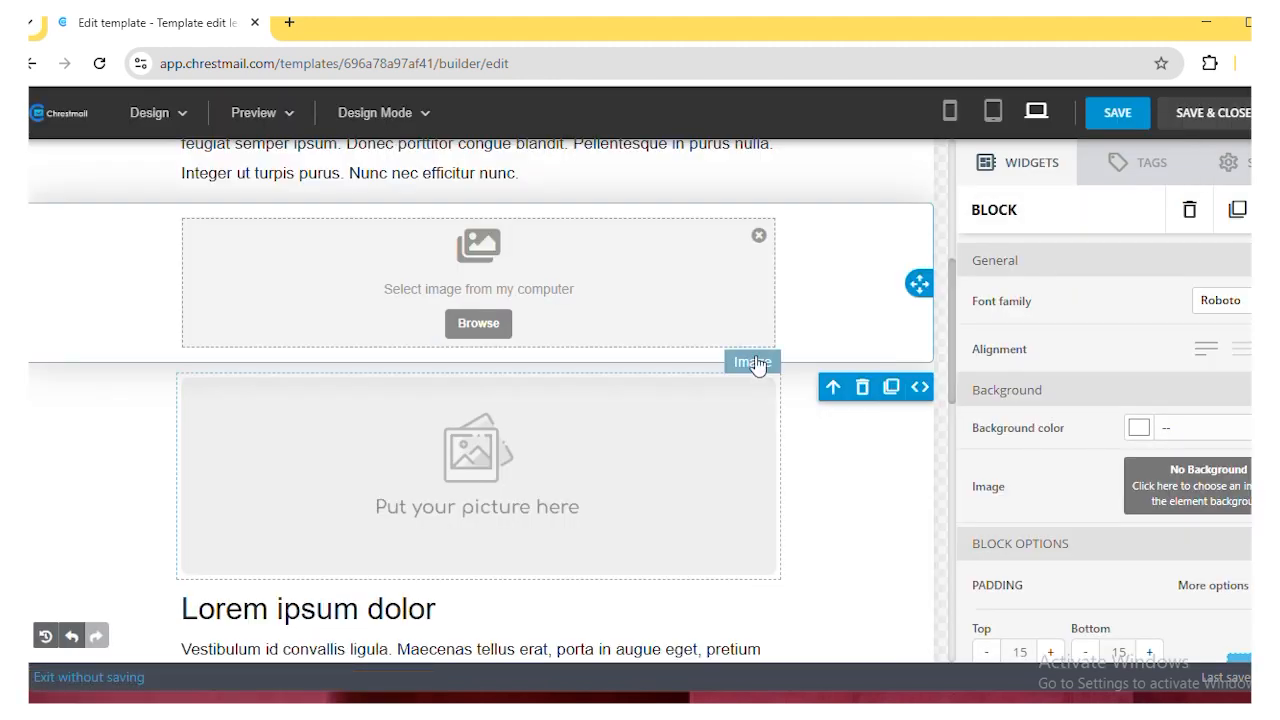
pyautogui.click(862, 388)
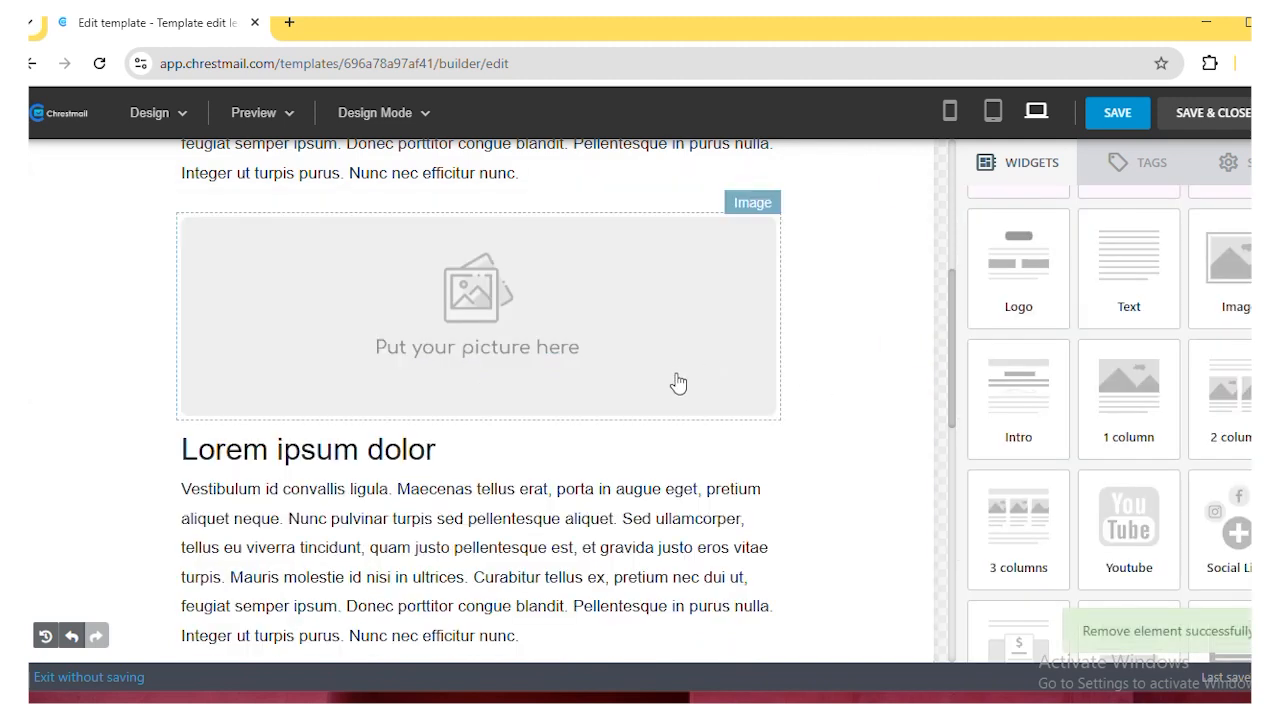
# Step: Inspect the icon and link settings of the social media icons above the copyright line
pyautogui.scroll(5, 652, 390)
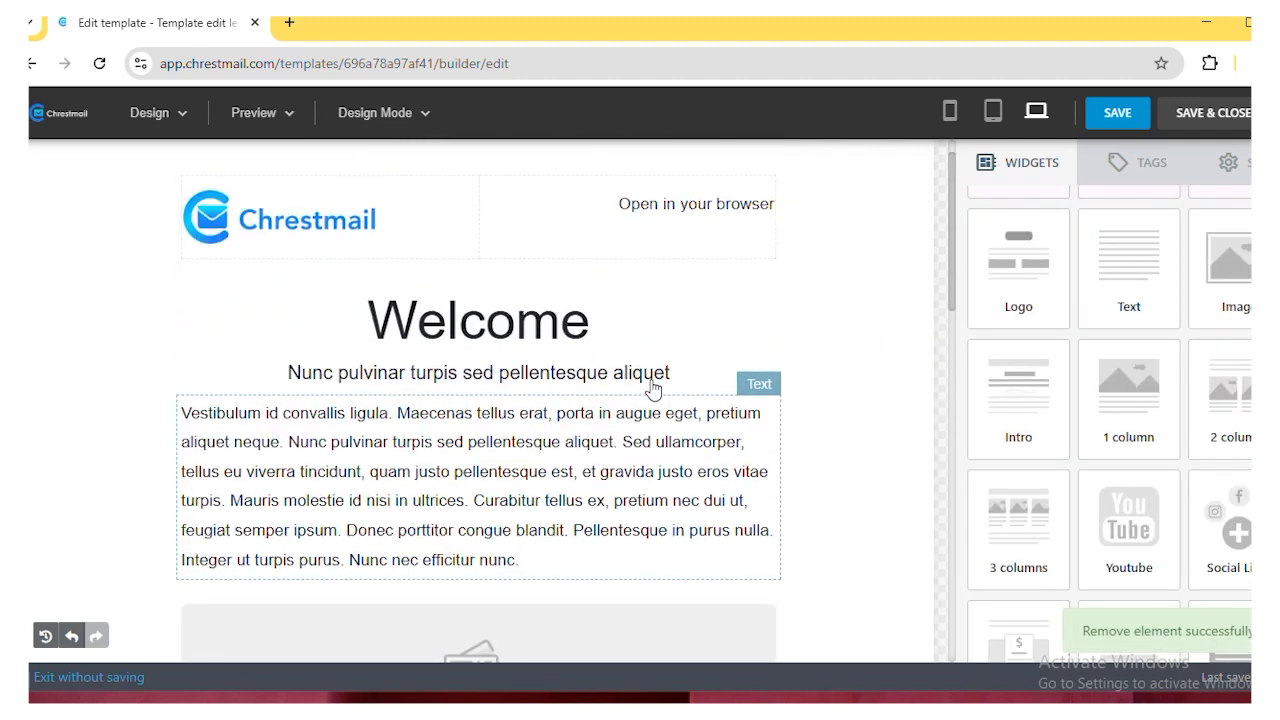
pyautogui.scroll(-8, 652, 390)
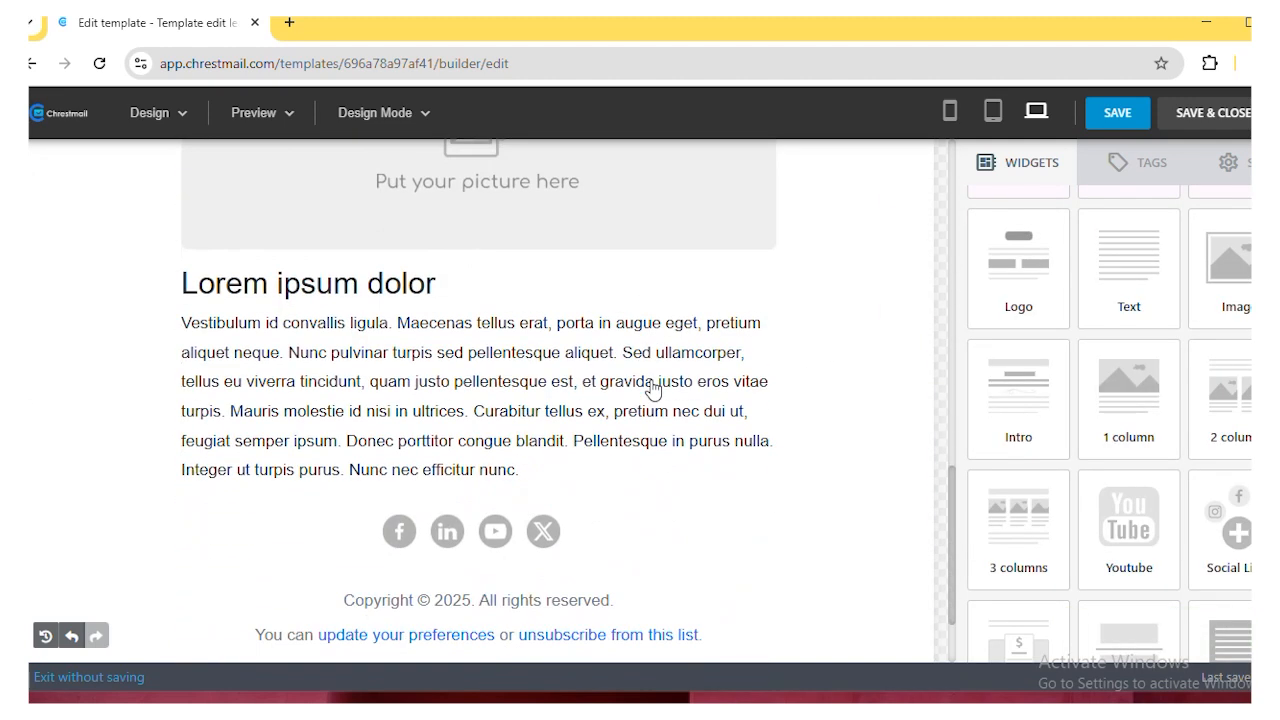
pyautogui.scroll(-1, 652, 390)
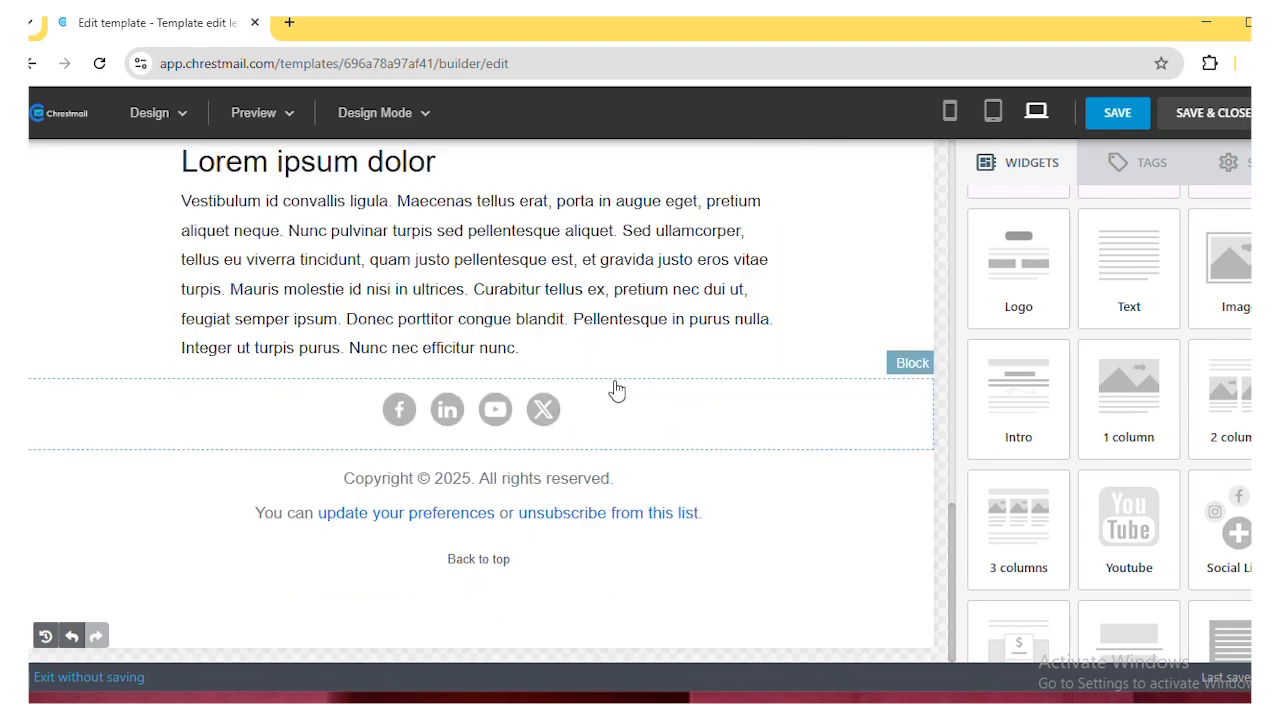
pyautogui.click(545, 412)
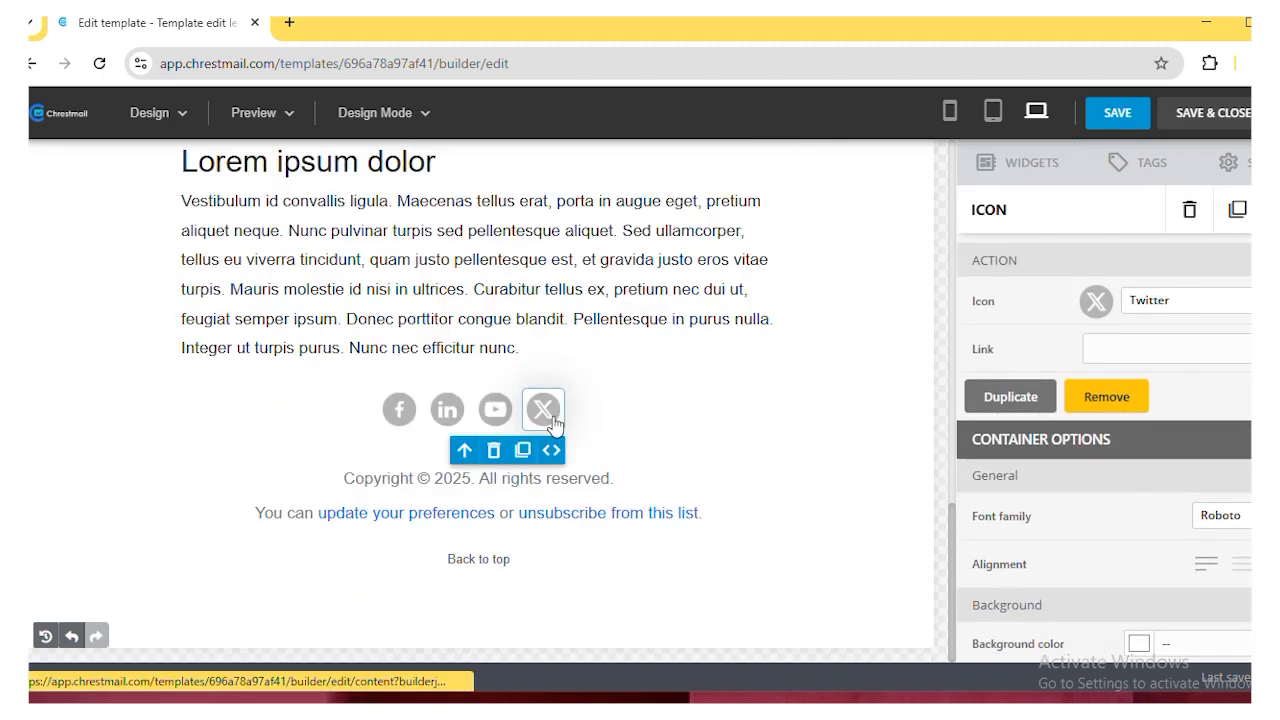
pyautogui.click(489, 411)
pyautogui.click(447, 410)
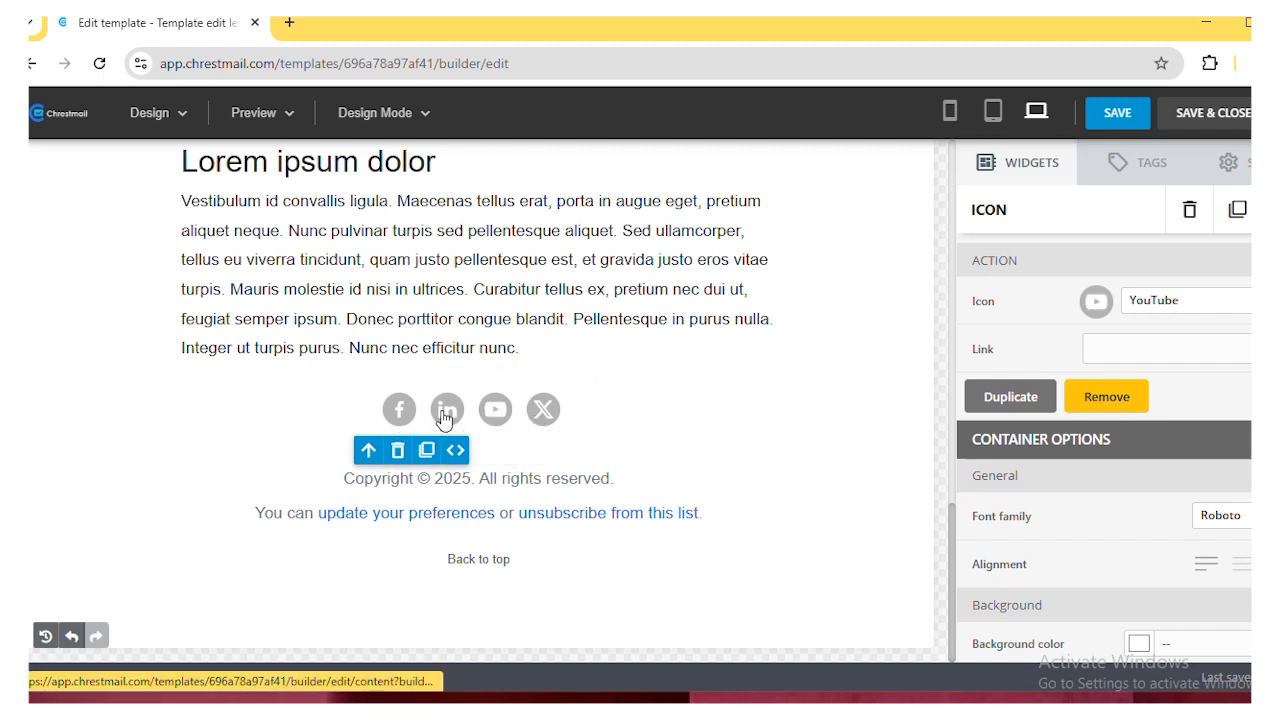
pyautogui.click(399, 410)
pyautogui.click(543, 409)
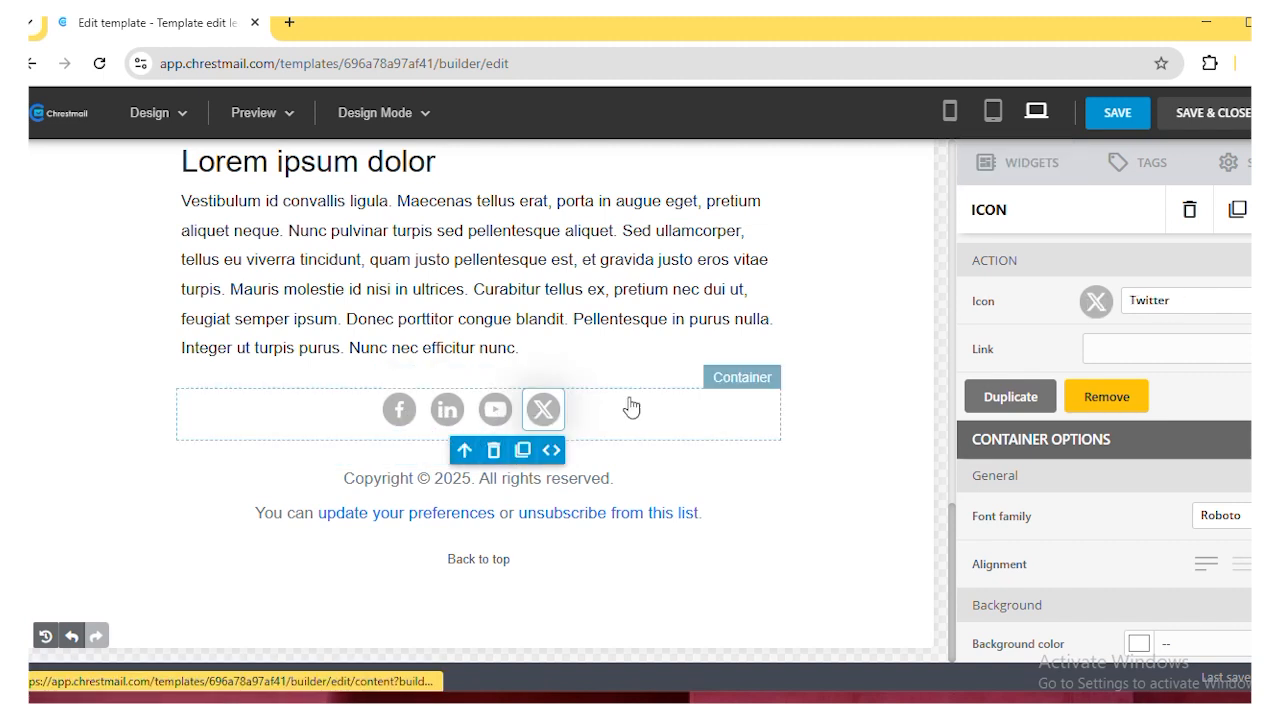
pyautogui.click(1126, 349)
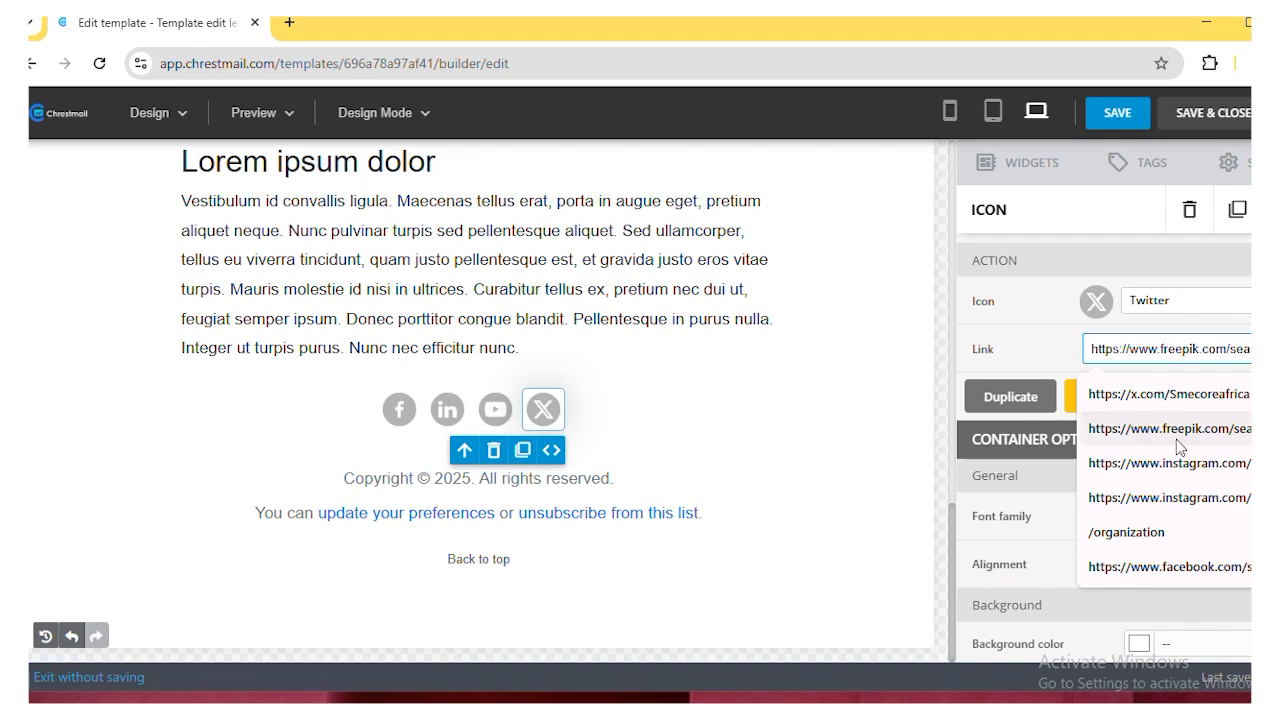
pyautogui.write('hht')
pyautogui.press('BackSpace')
pyautogui.press('BackSpace')
pyautogui.write('t')
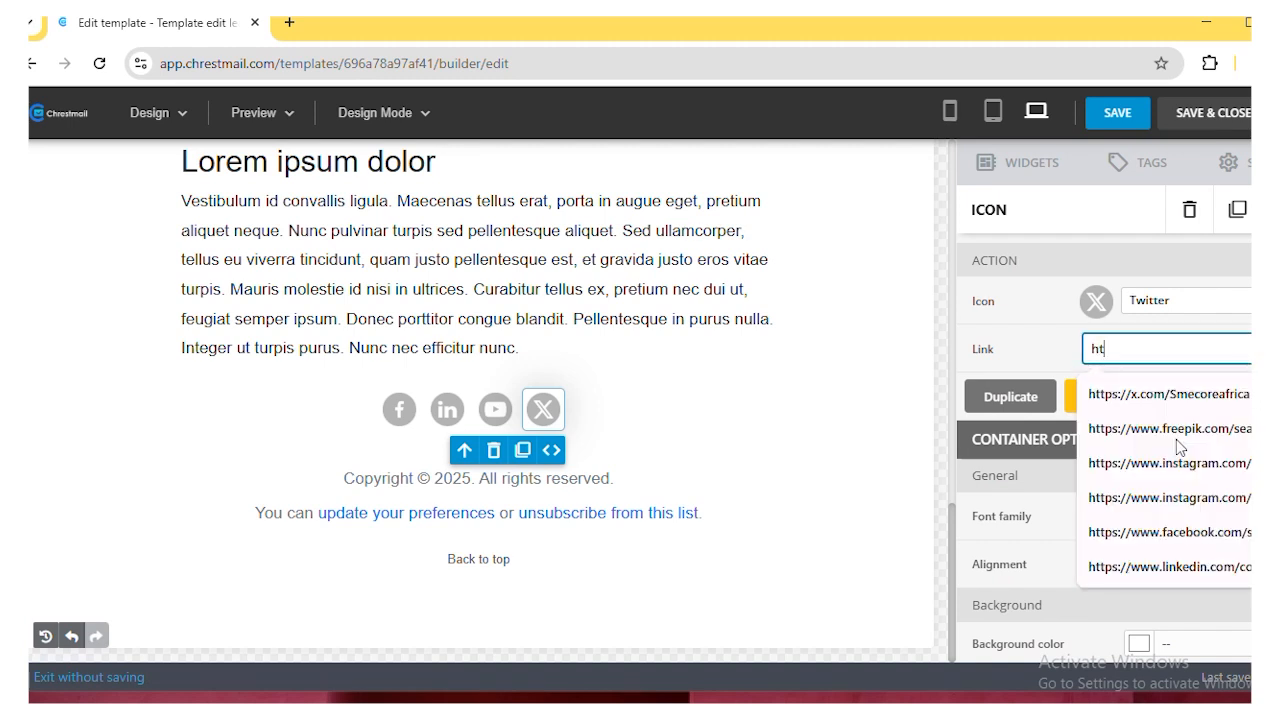
pyautogui.write('tps')
pyautogui.write('://twitte')
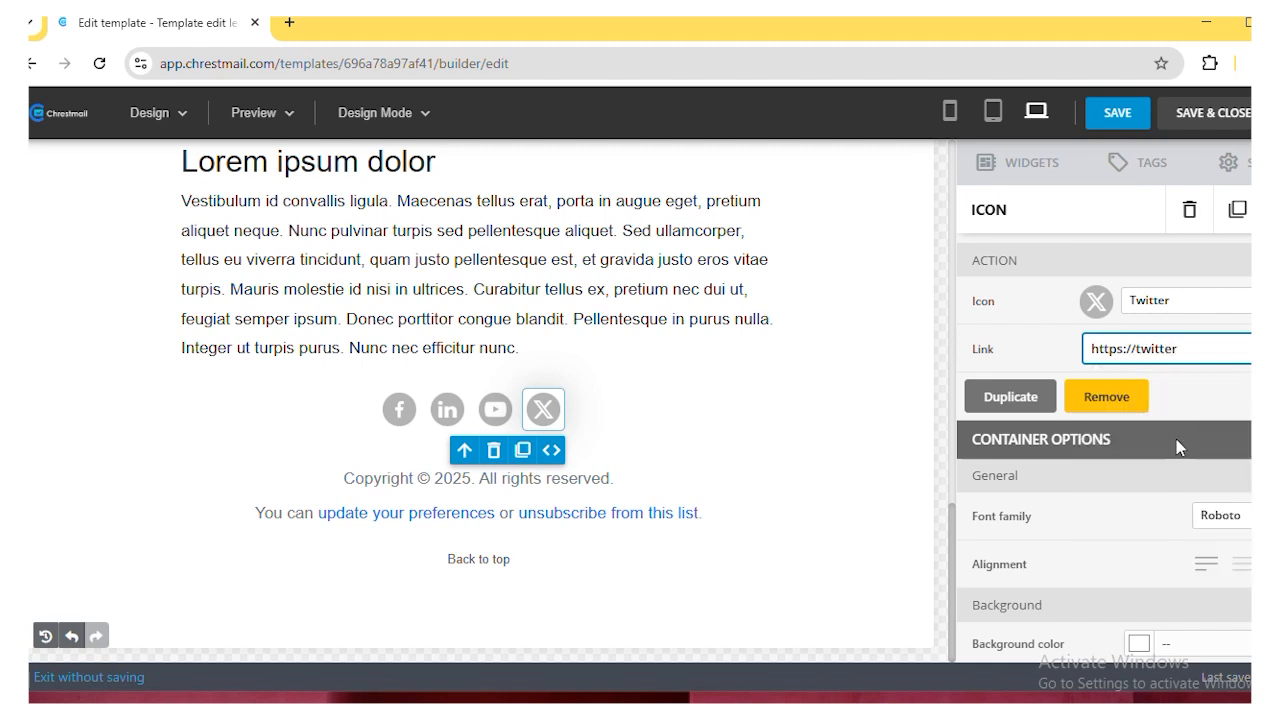
pyautogui.write('r/')
# Step: Review the X icon's container options and the list of available social icon types
pyautogui.scroll(-5, 1156, 435)
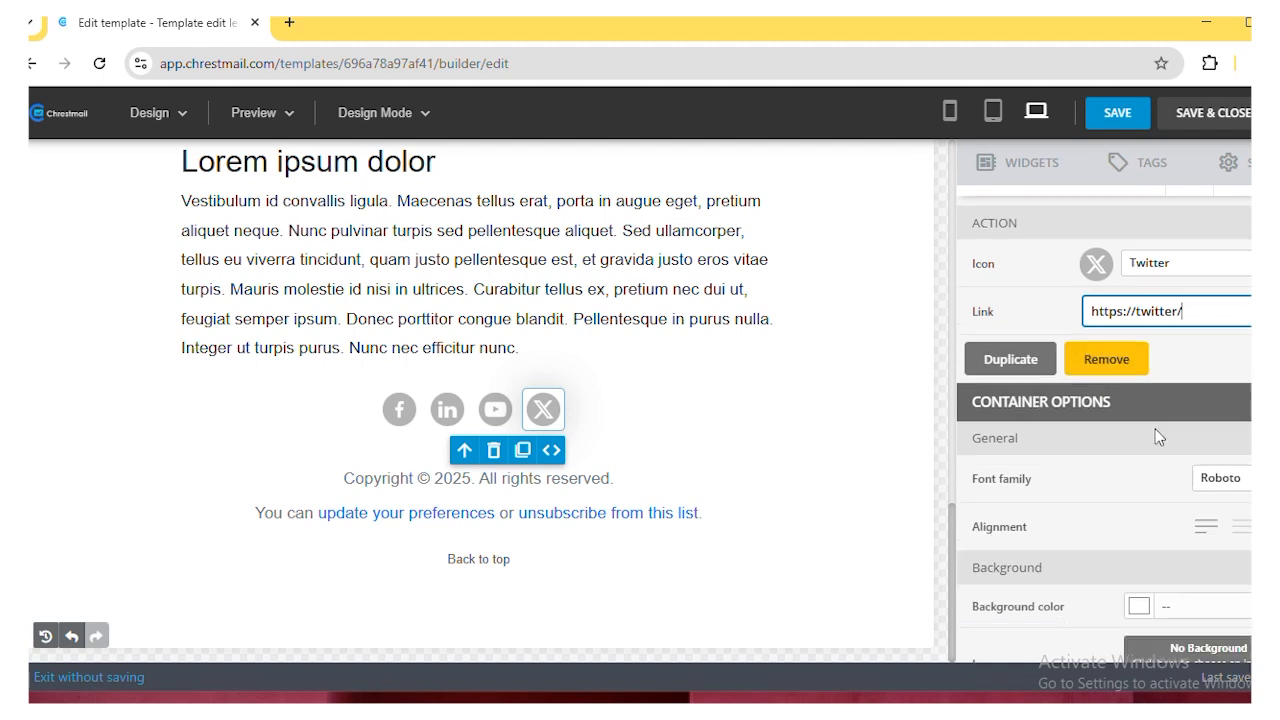
pyautogui.scroll(5, 1149, 437)
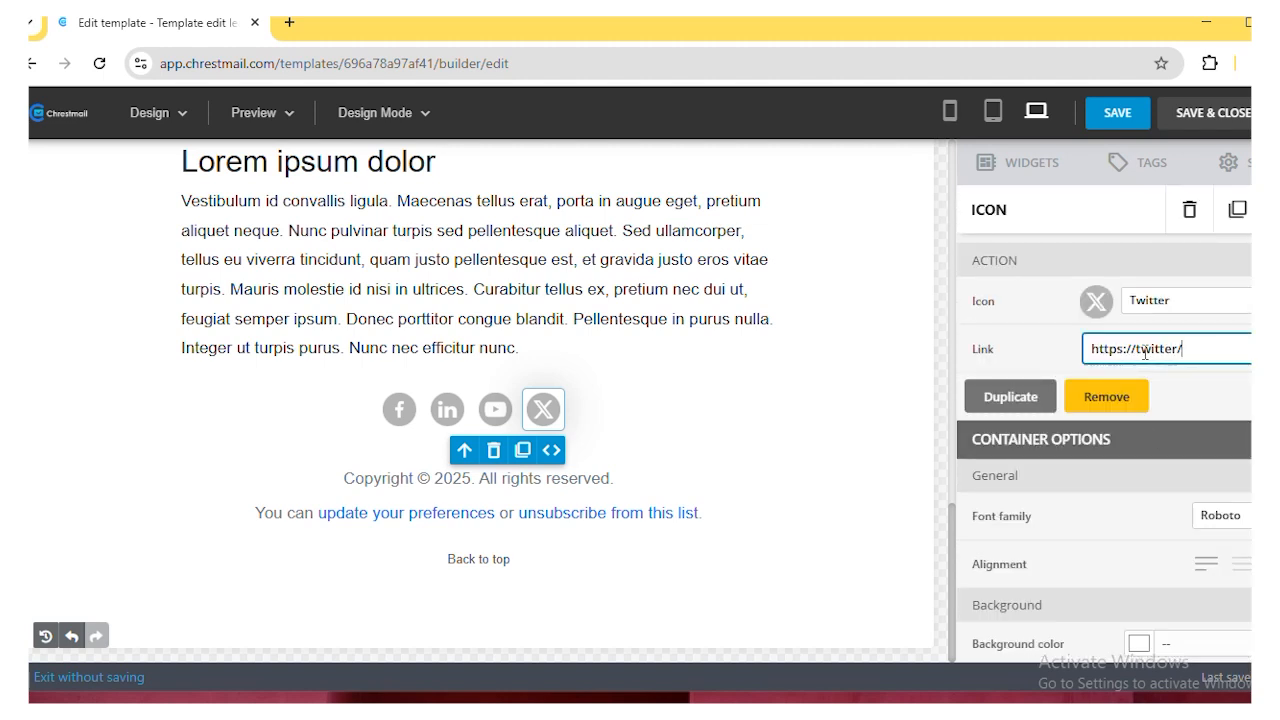
pyautogui.click(1190, 316)
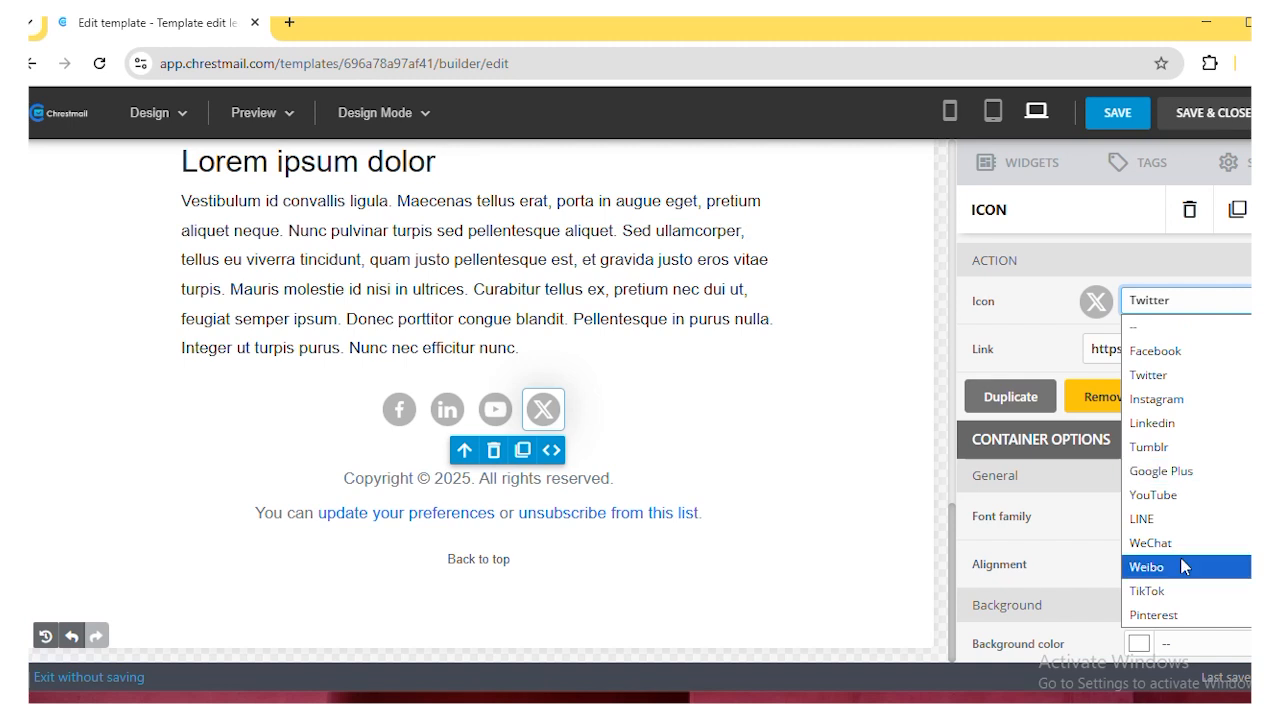
pyautogui.click(766, 436)
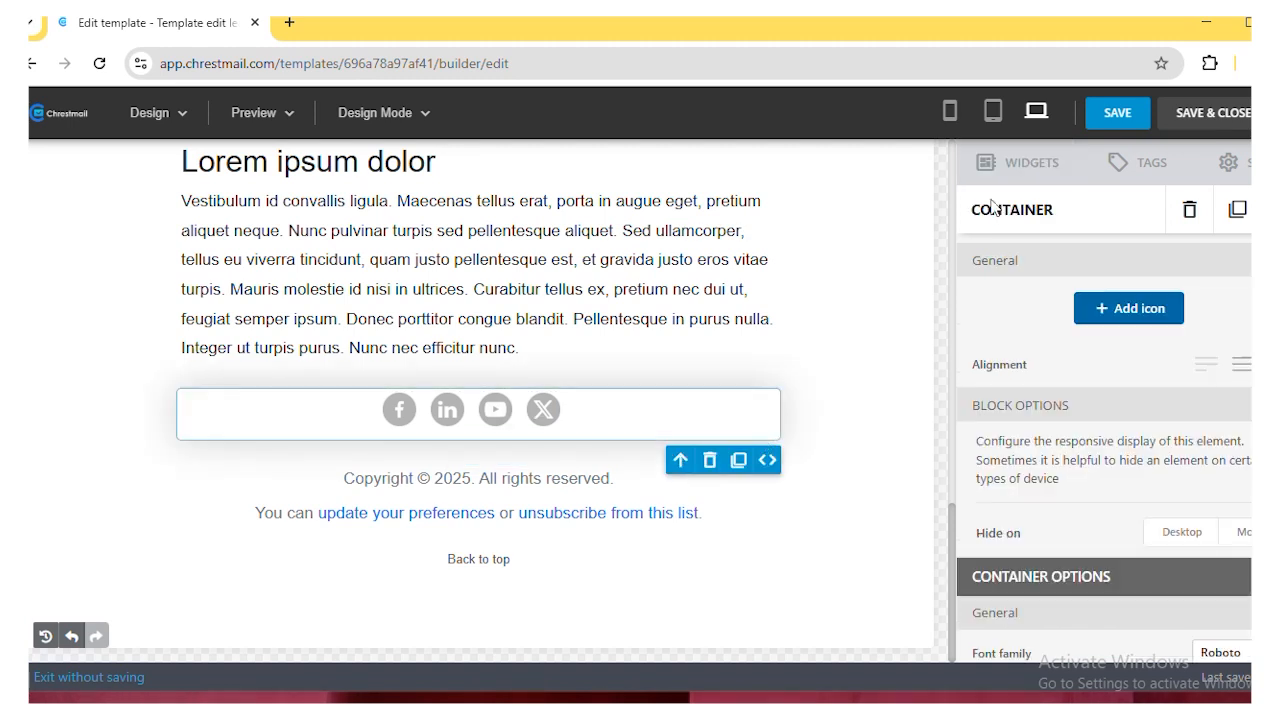
# Step: Show the full widget list and insert a Button widget between the last Lorem ipsum paragraph and the social icons
pyautogui.click(1018, 162)
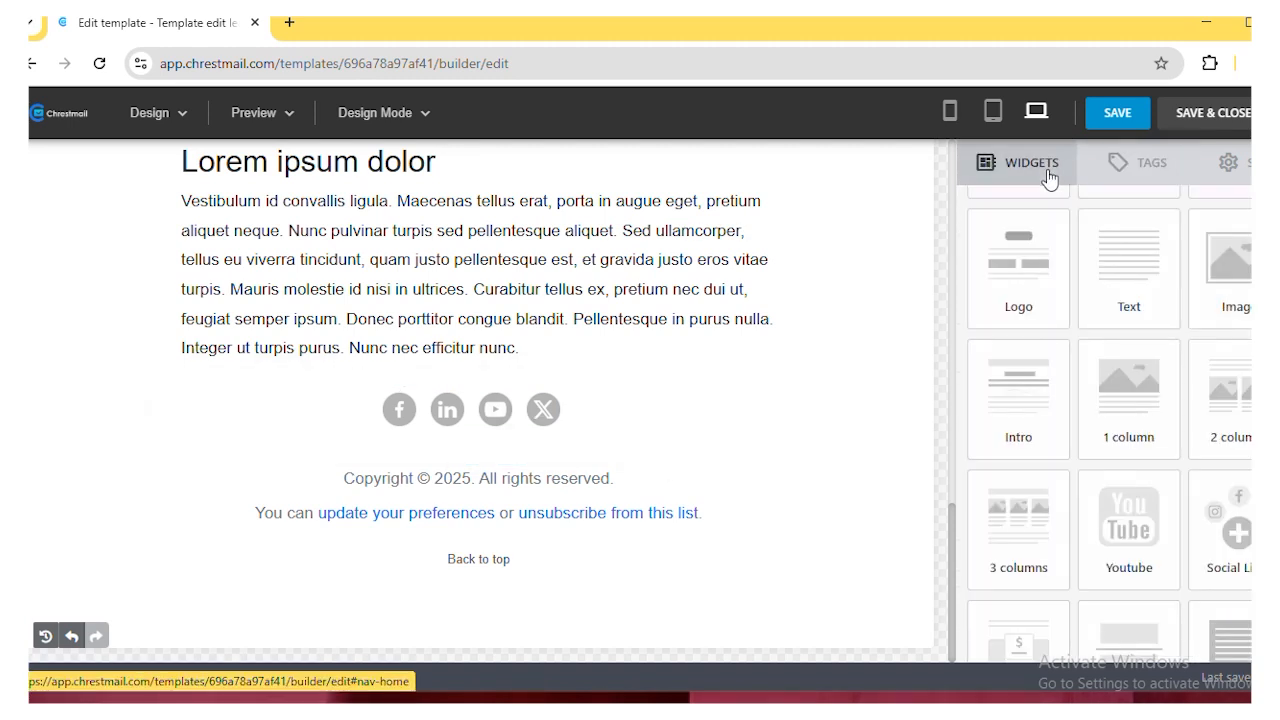
pyautogui.scroll(-3, 1163, 427)
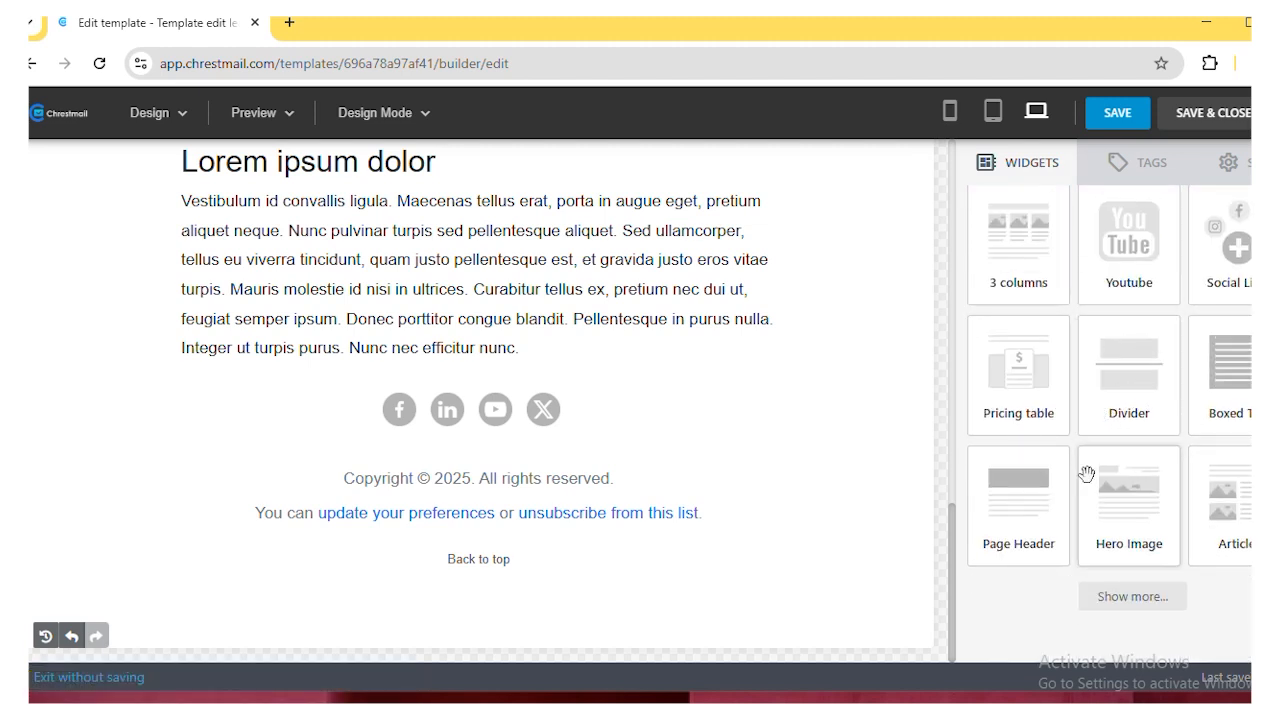
pyautogui.click(1121, 595)
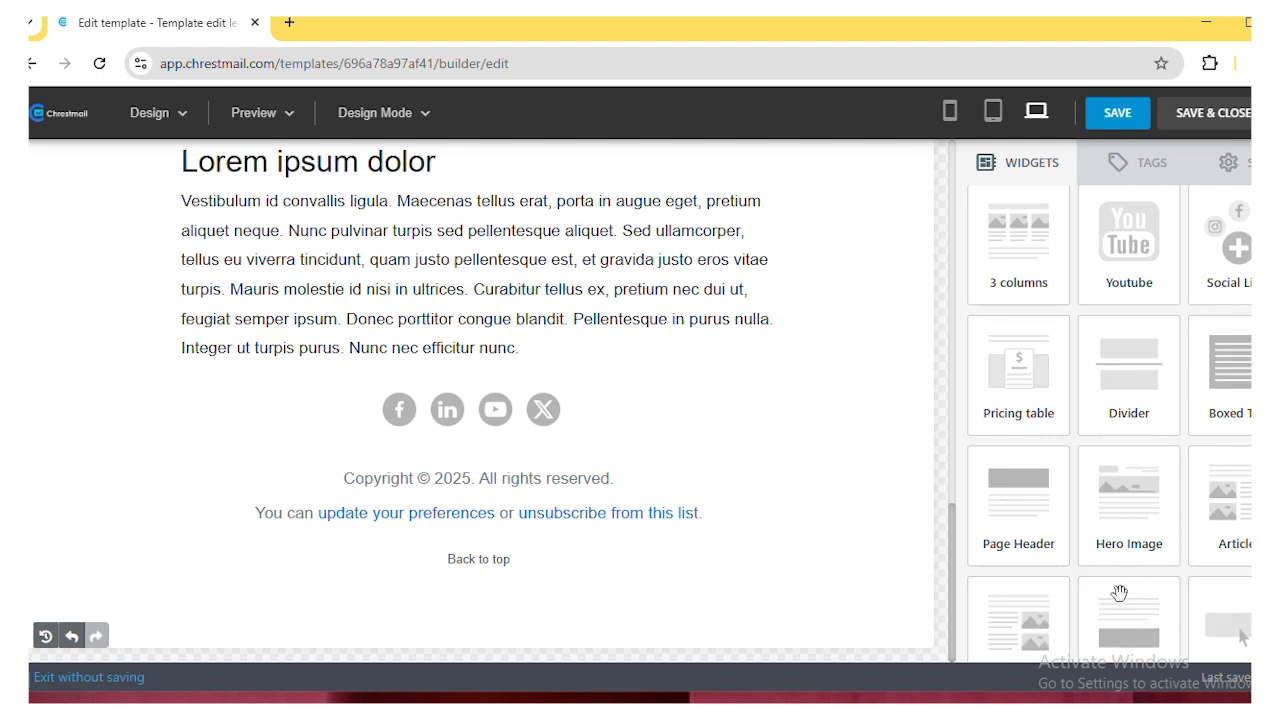
pyautogui.scroll(-4, 1119, 593)
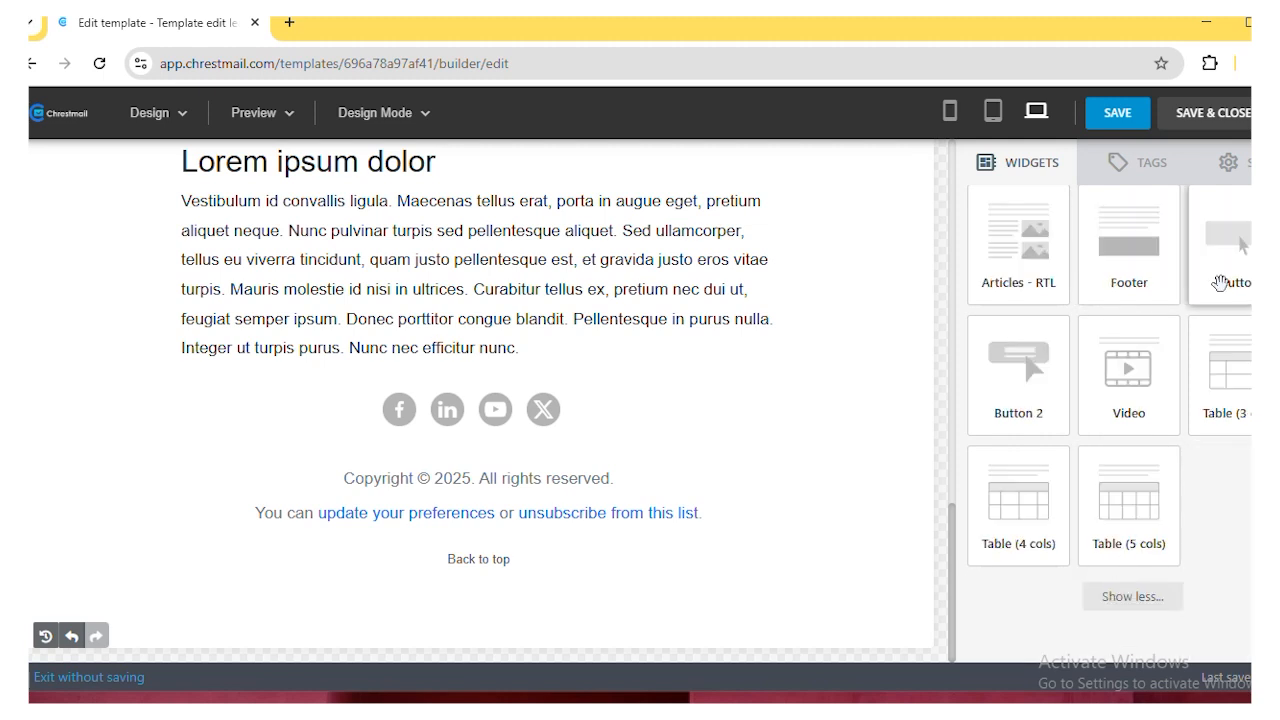
pyautogui.moveTo(1220, 283); pyautogui.dragTo(766, 399)
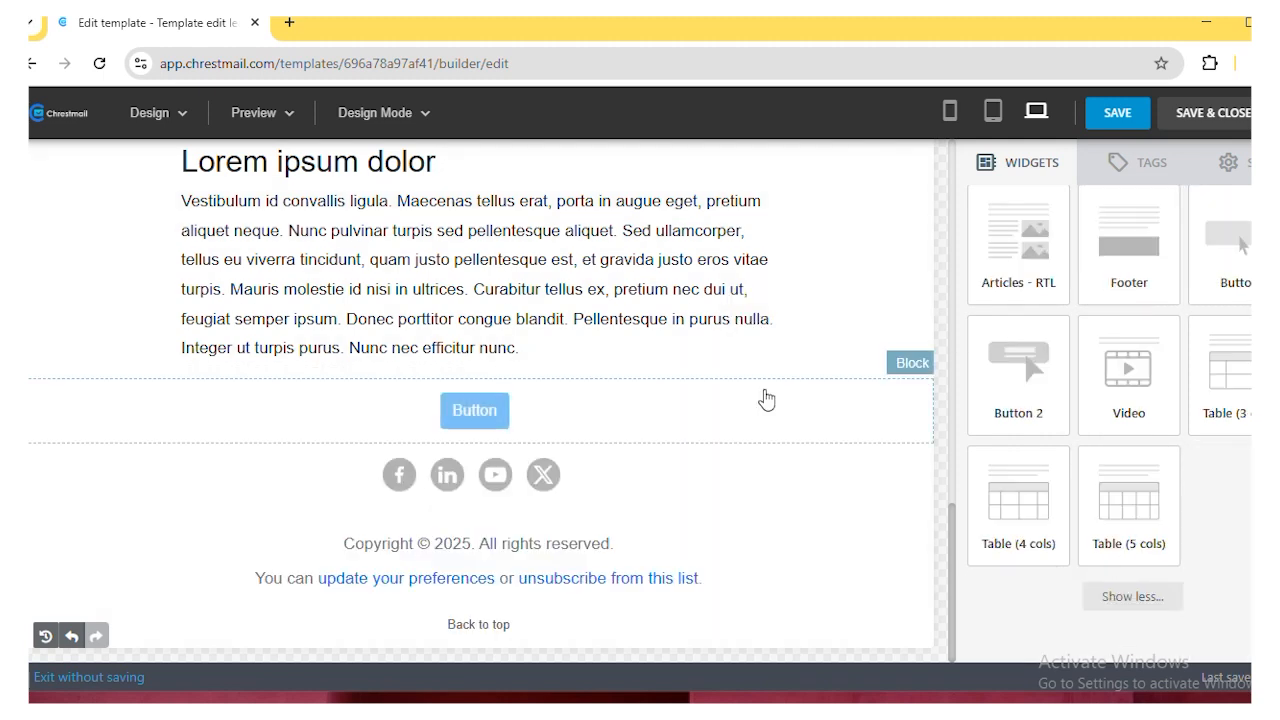
# Step: Change the label of the new button above the social icons to "Get started now"
pyautogui.click(508, 411)
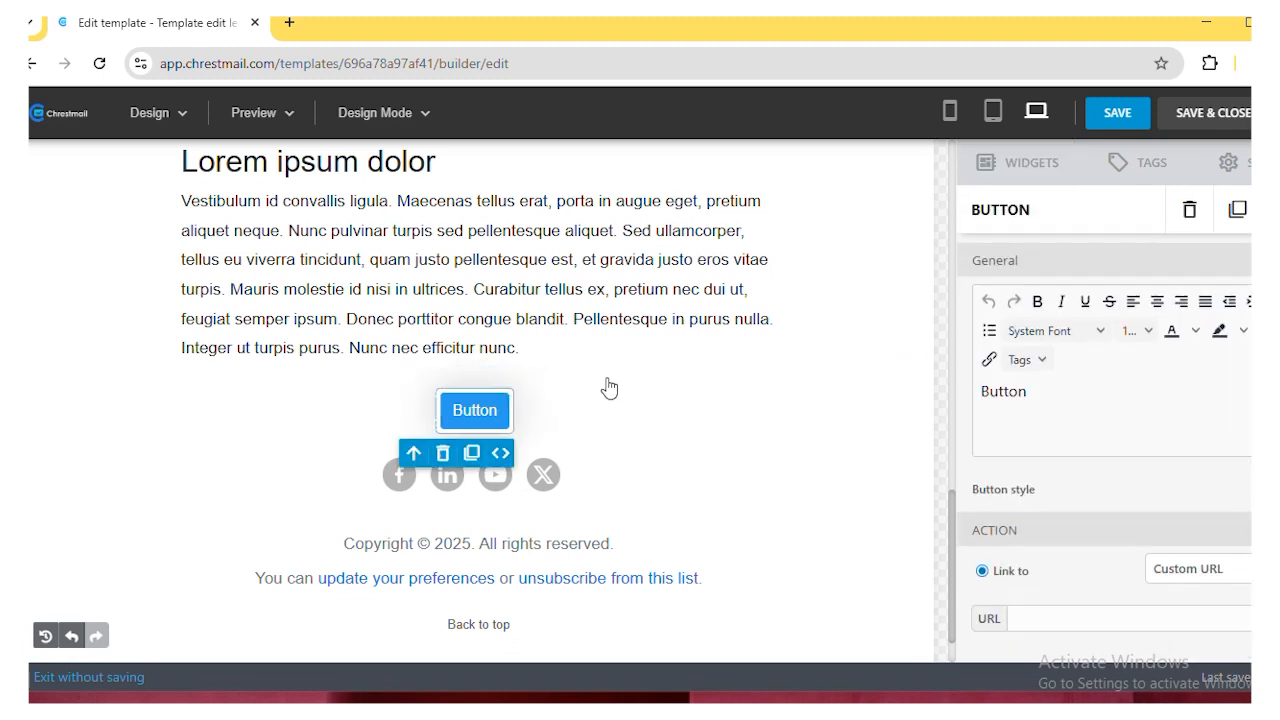
pyautogui.doubleClick(999, 396)
pyautogui.write('G')
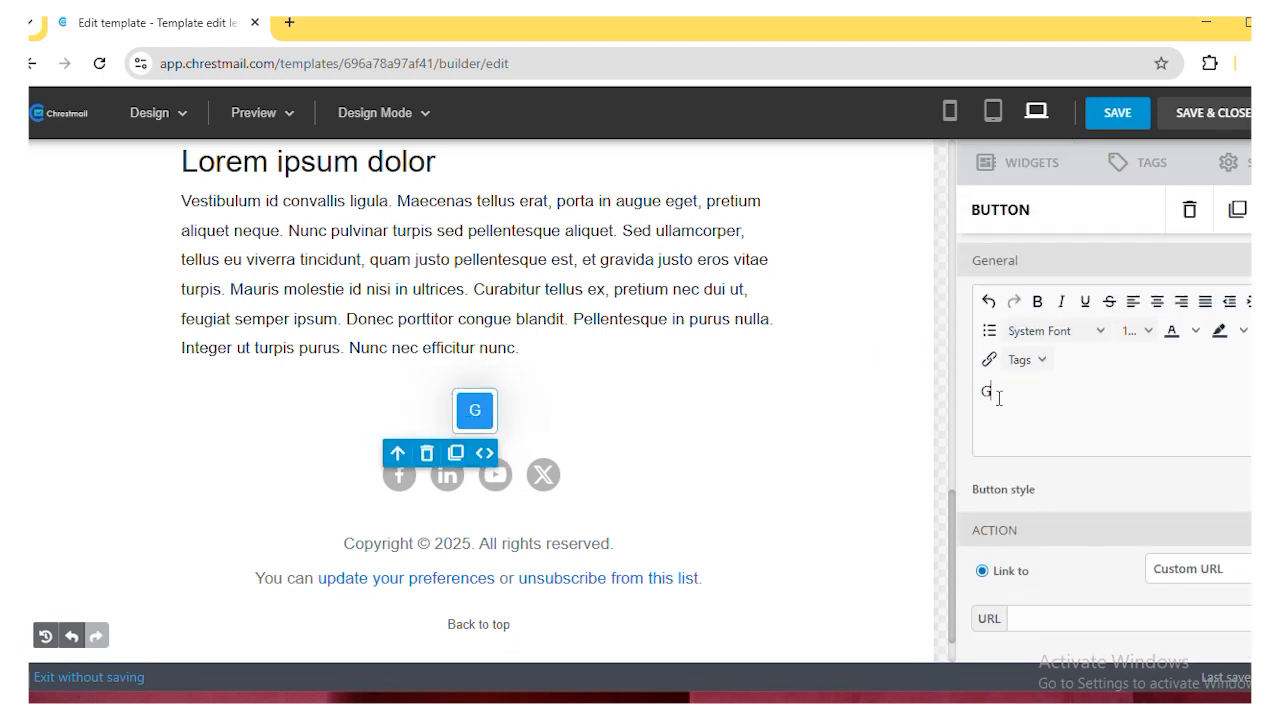
pyautogui.write('et star')
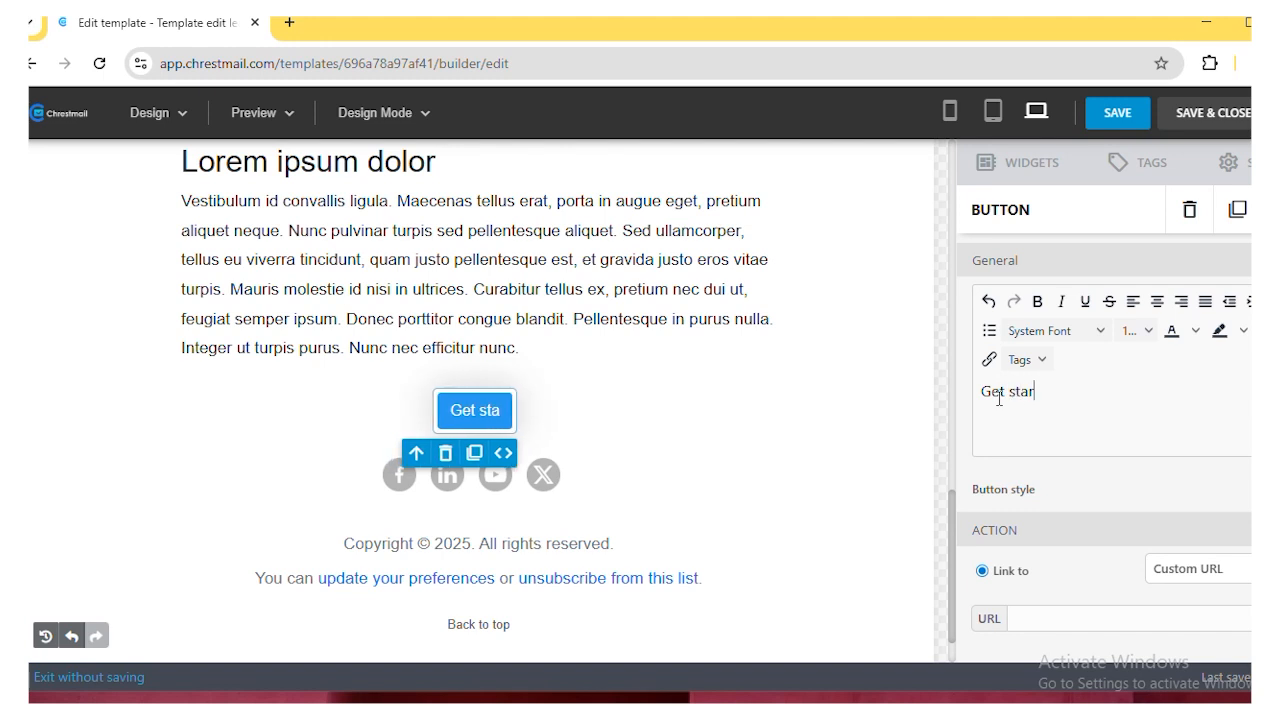
pyautogui.write('ted now')
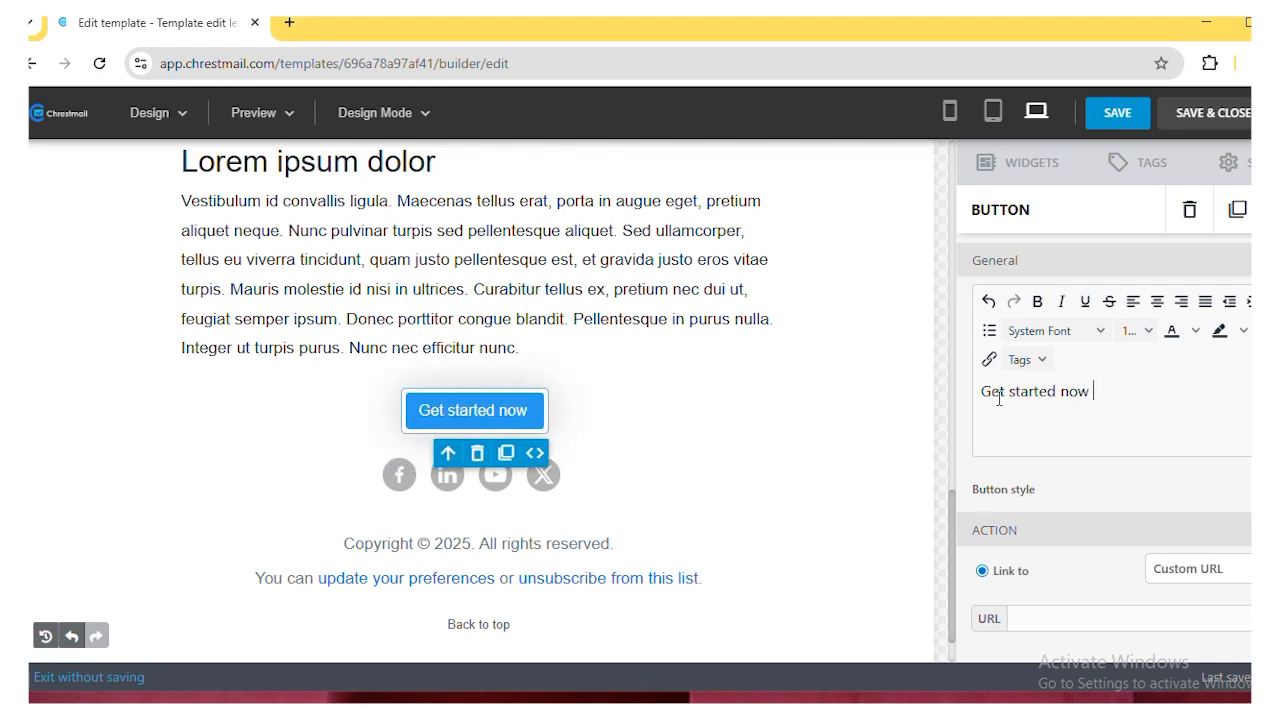
pyautogui.click(707, 397)
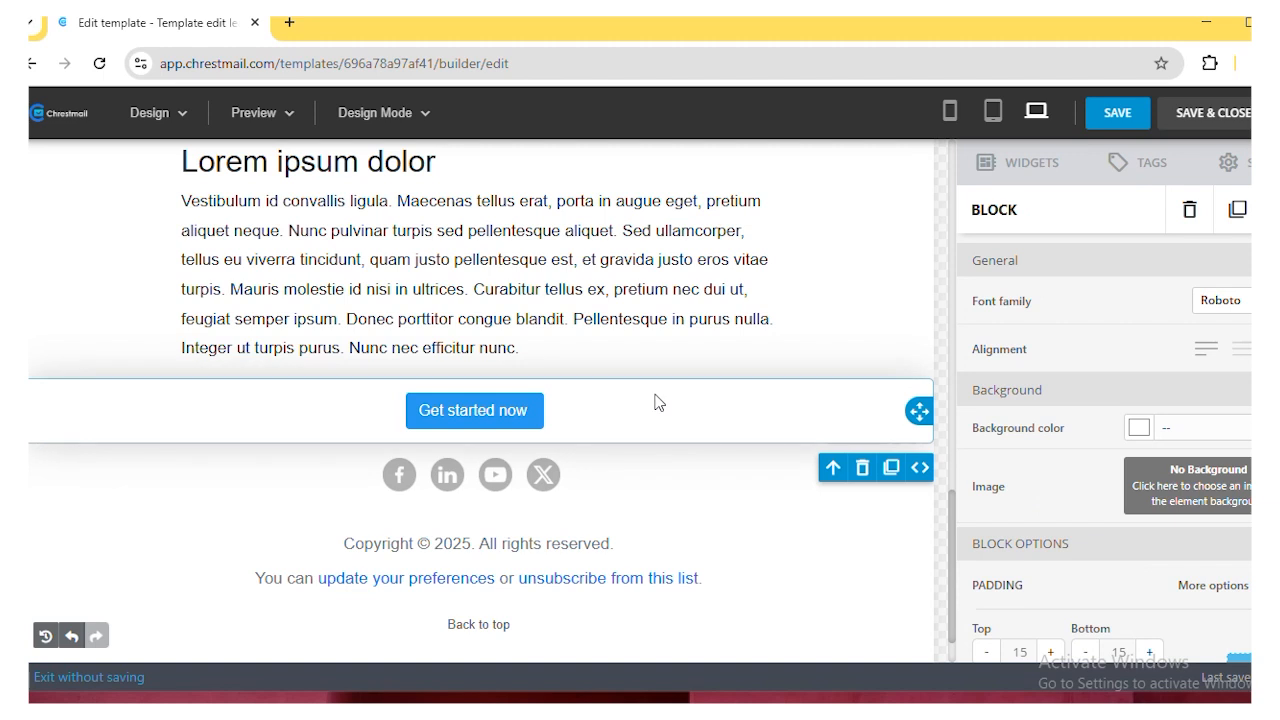
# Step: Inspect the link action and the URL setting of the "Get started now" button
pyautogui.click(542, 408)
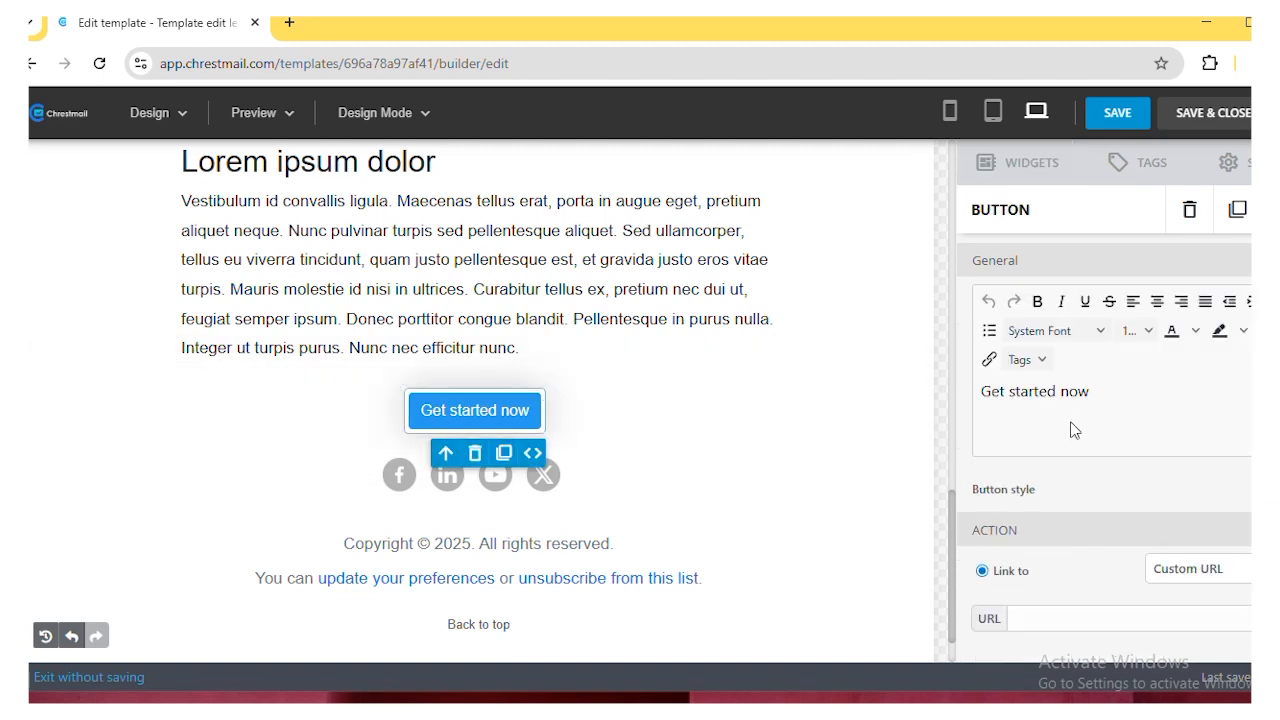
pyautogui.scroll(-2, 1068, 425)
pyautogui.click(1063, 427)
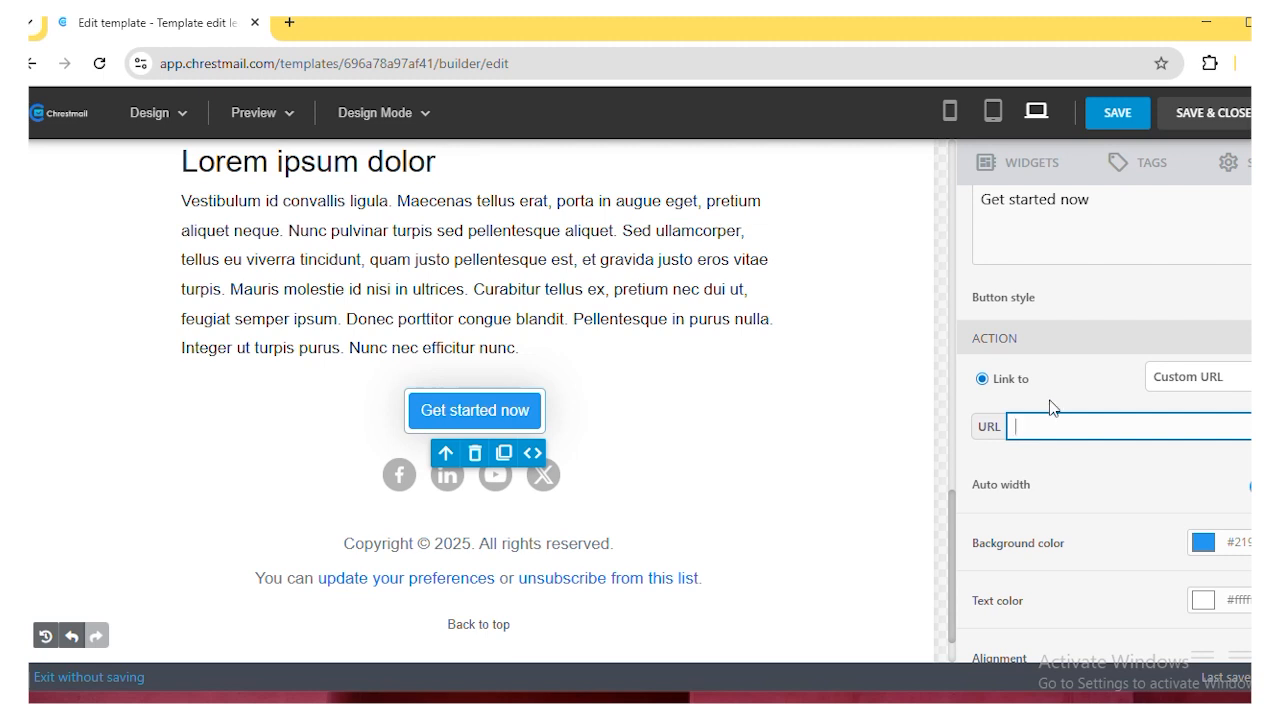
pyautogui.click(842, 418)
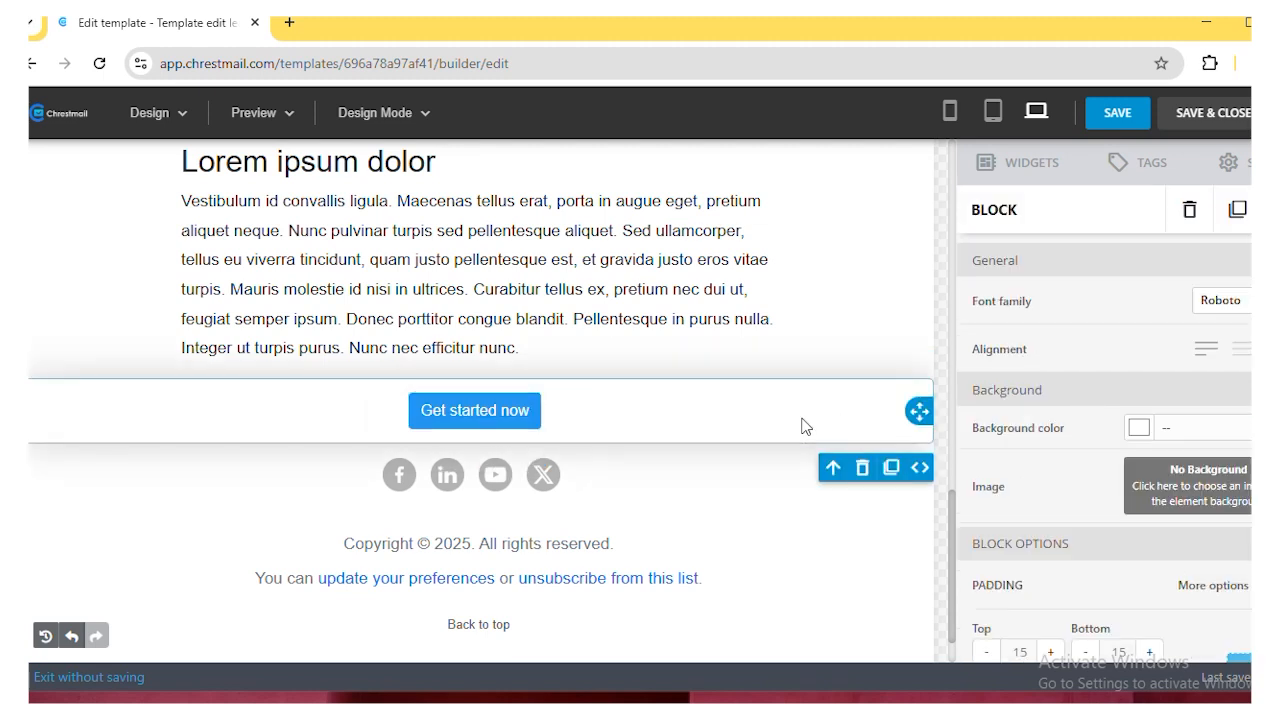
# Step: Set the background color of the "Get started now" button to orange
pyautogui.click(528, 420)
pyautogui.scroll(-1, 1077, 515)
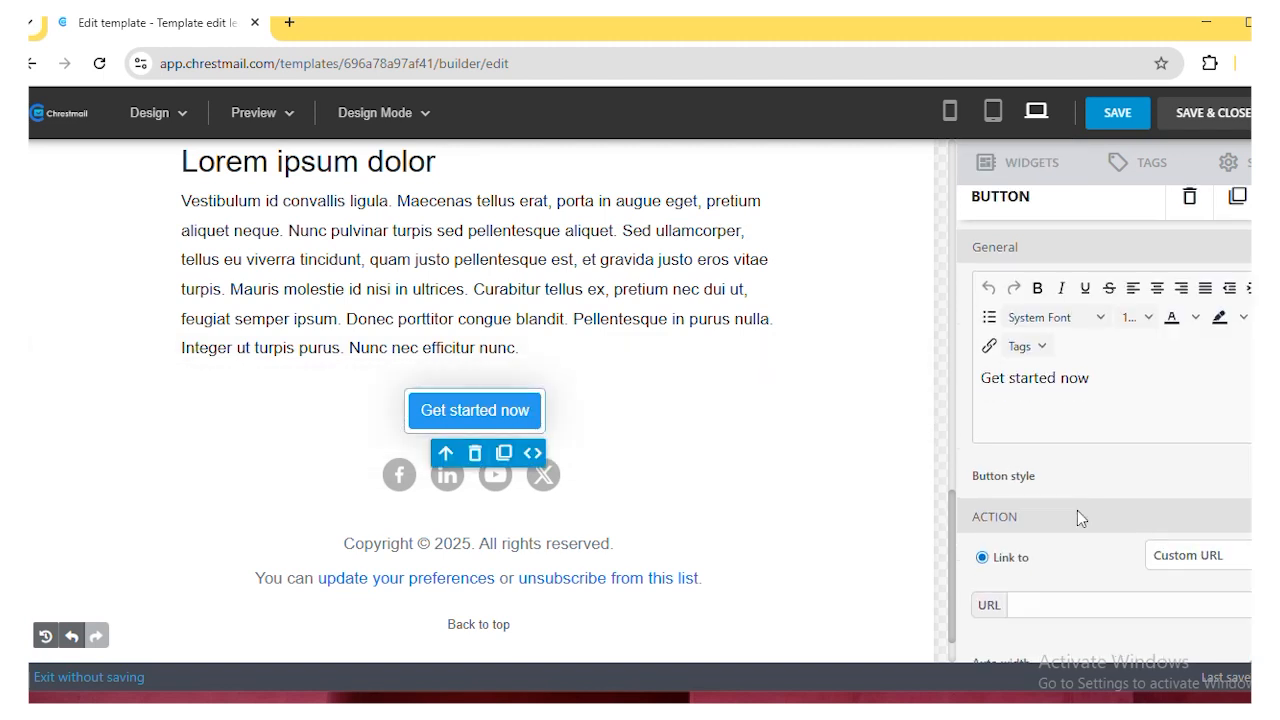
pyautogui.scroll(-5, 1077, 518)
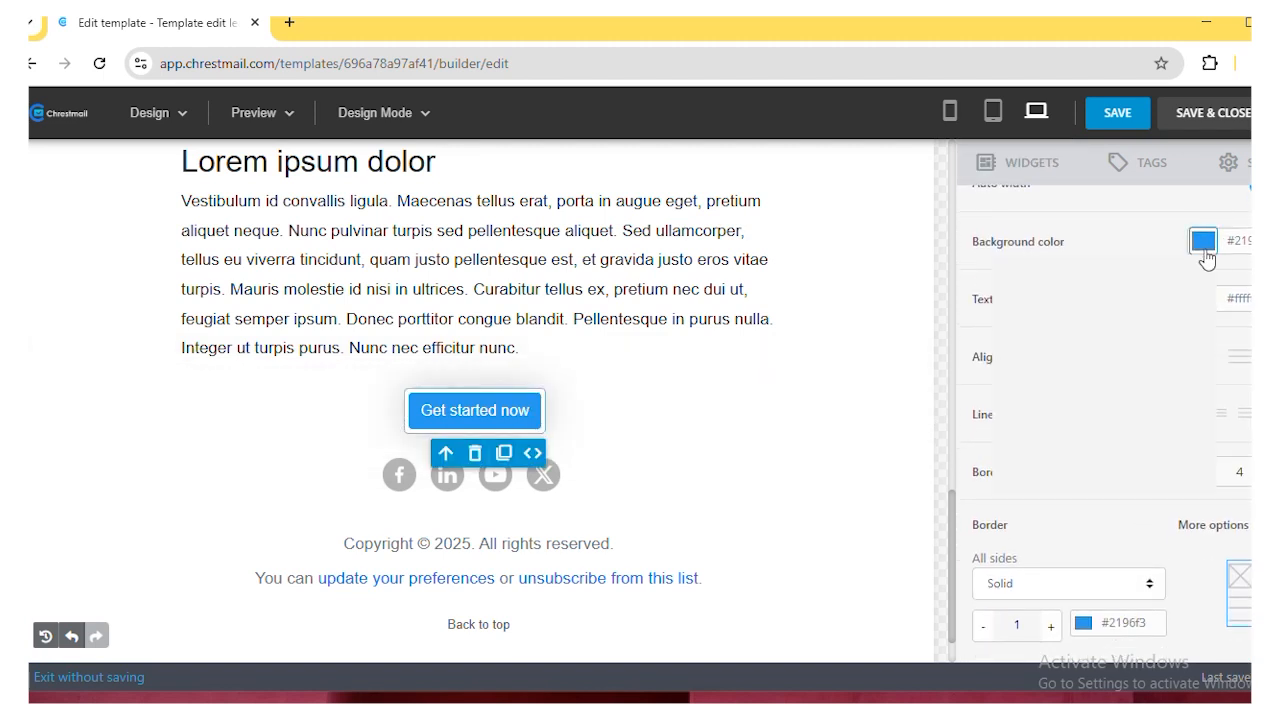
pyautogui.click(1204, 245)
pyautogui.click(1151, 351)
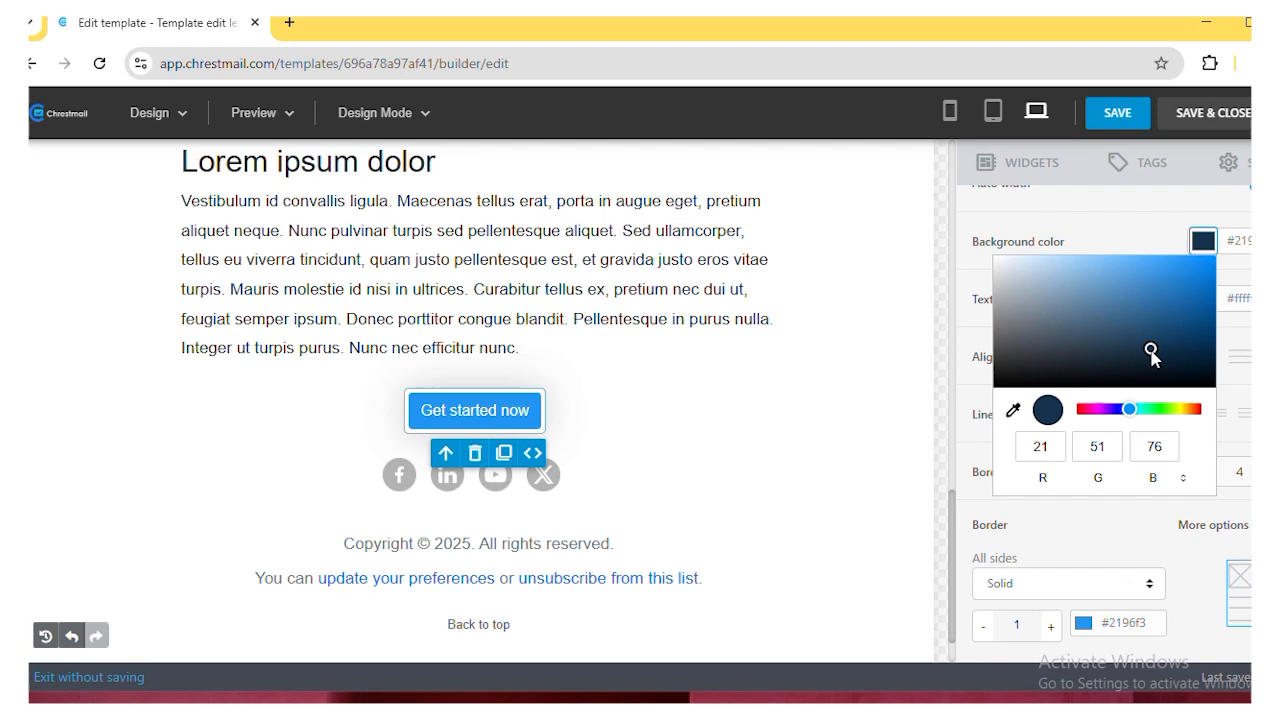
pyautogui.click(1188, 409)
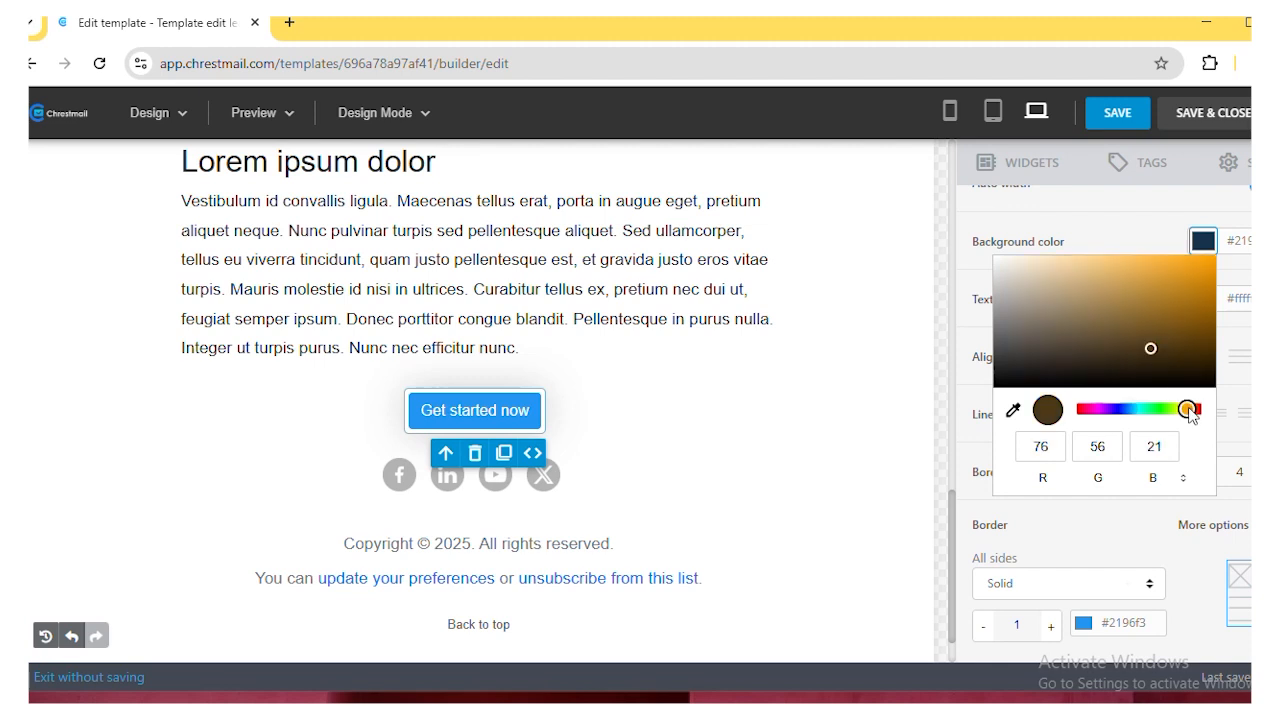
pyautogui.click(1184, 269)
pyautogui.click(1138, 236)
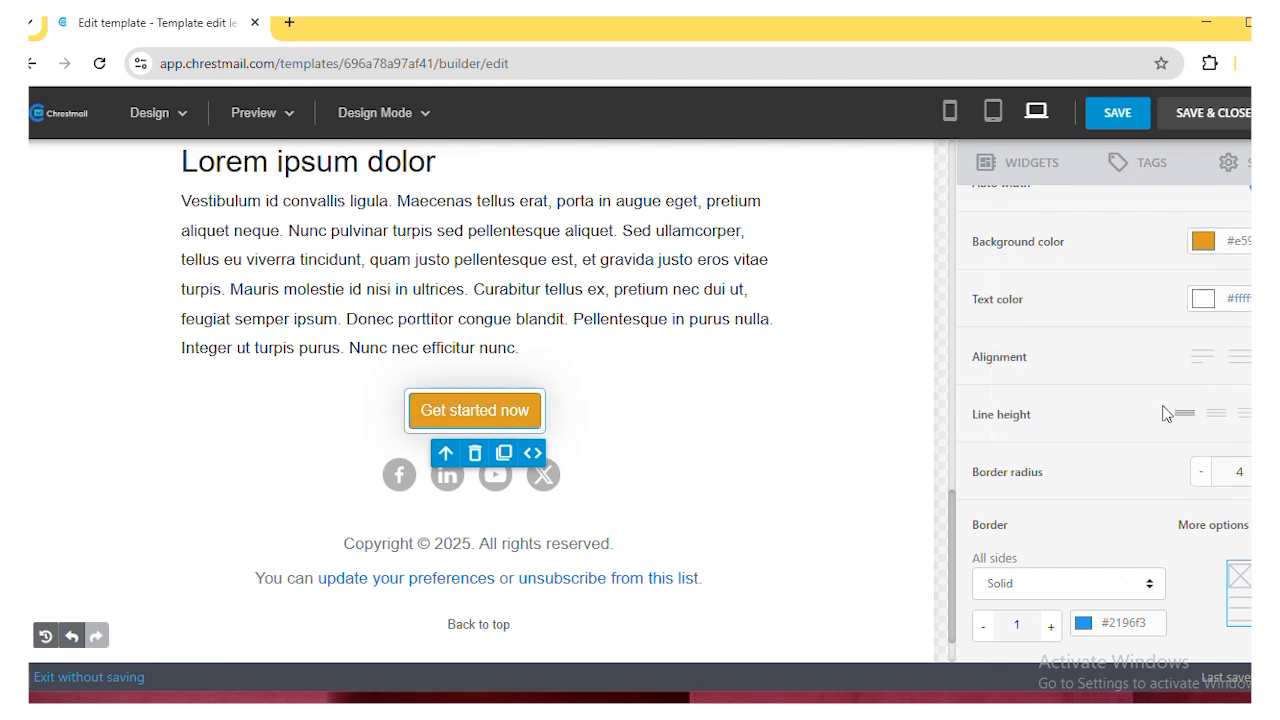
# Step: Set the text color of the "Get started now" button to a muted red, RGB 195, 85, 85
pyautogui.scroll(-1, 1166, 414)
pyautogui.click(1203, 250)
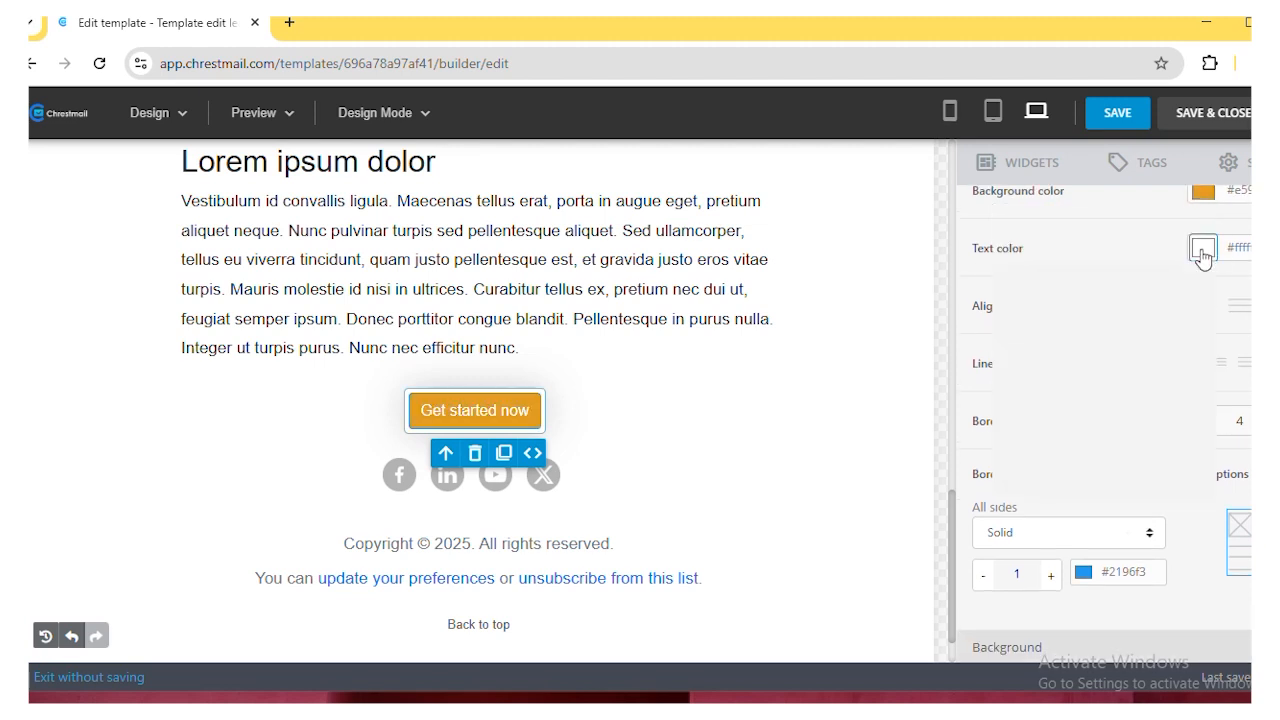
pyautogui.click(1119, 292)
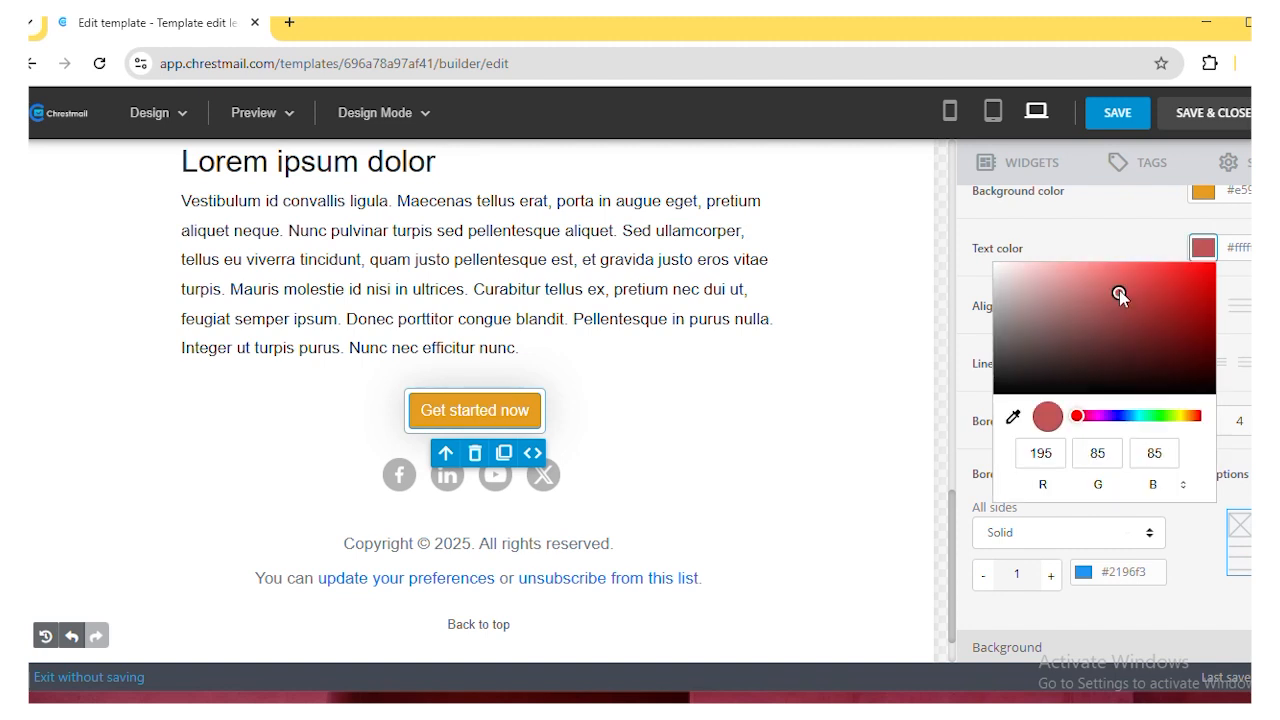
pyautogui.click(1089, 238)
# Step: Review the button's padding, responsive display, border and alignment options, and return to the beginning of the template
pyautogui.scroll(-7, 1093, 294)
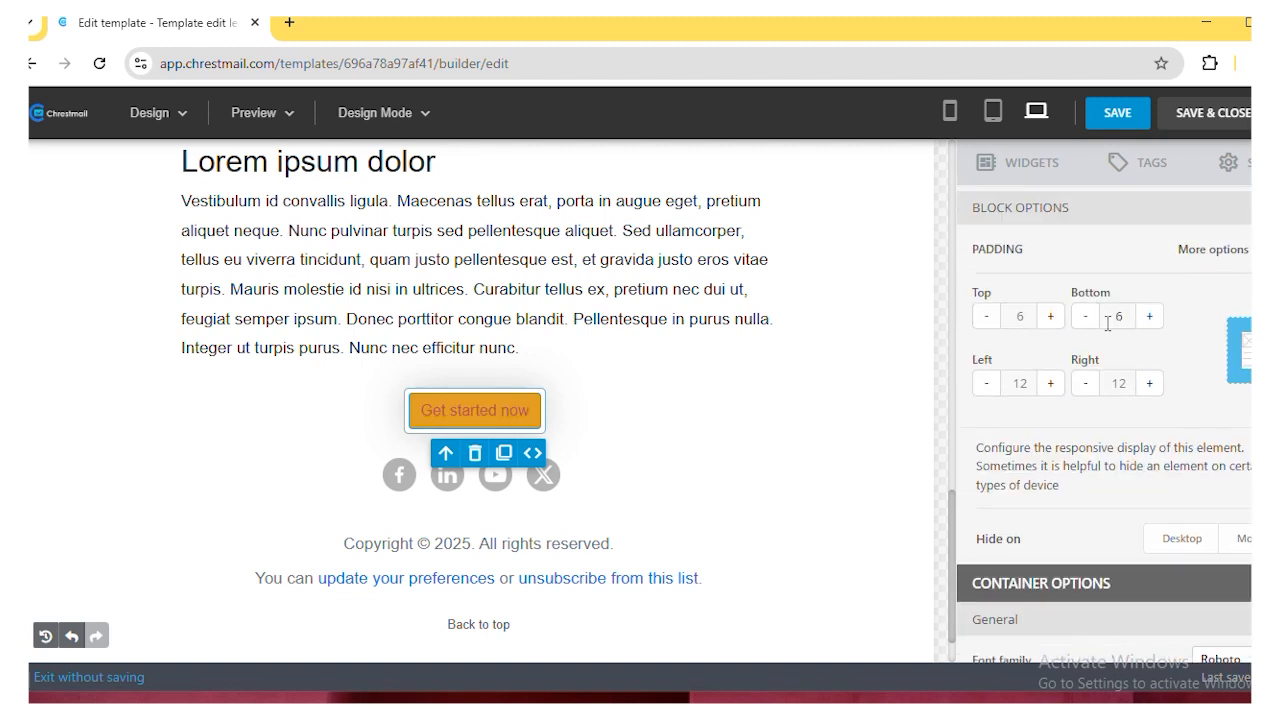
pyautogui.scroll(3, 1106, 325)
pyautogui.scroll(6, 1106, 323)
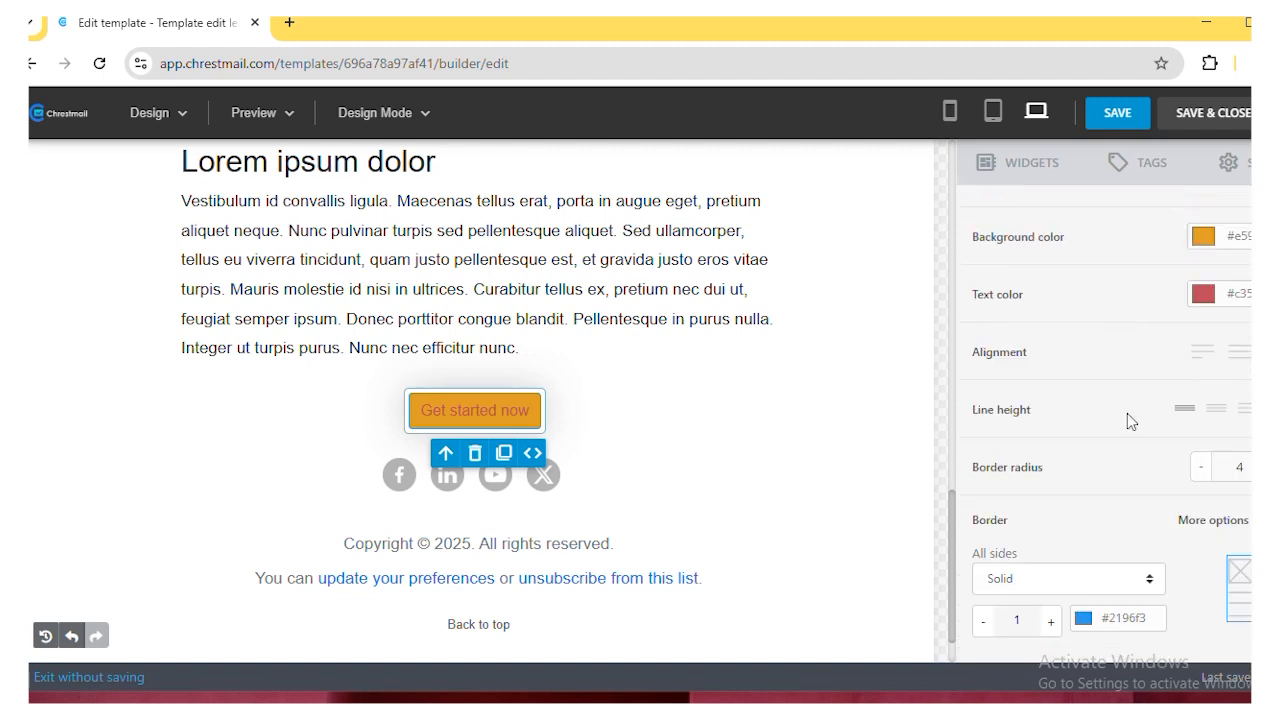
pyautogui.scroll(2, 1051, 451)
pyautogui.scroll(8, 603, 297)
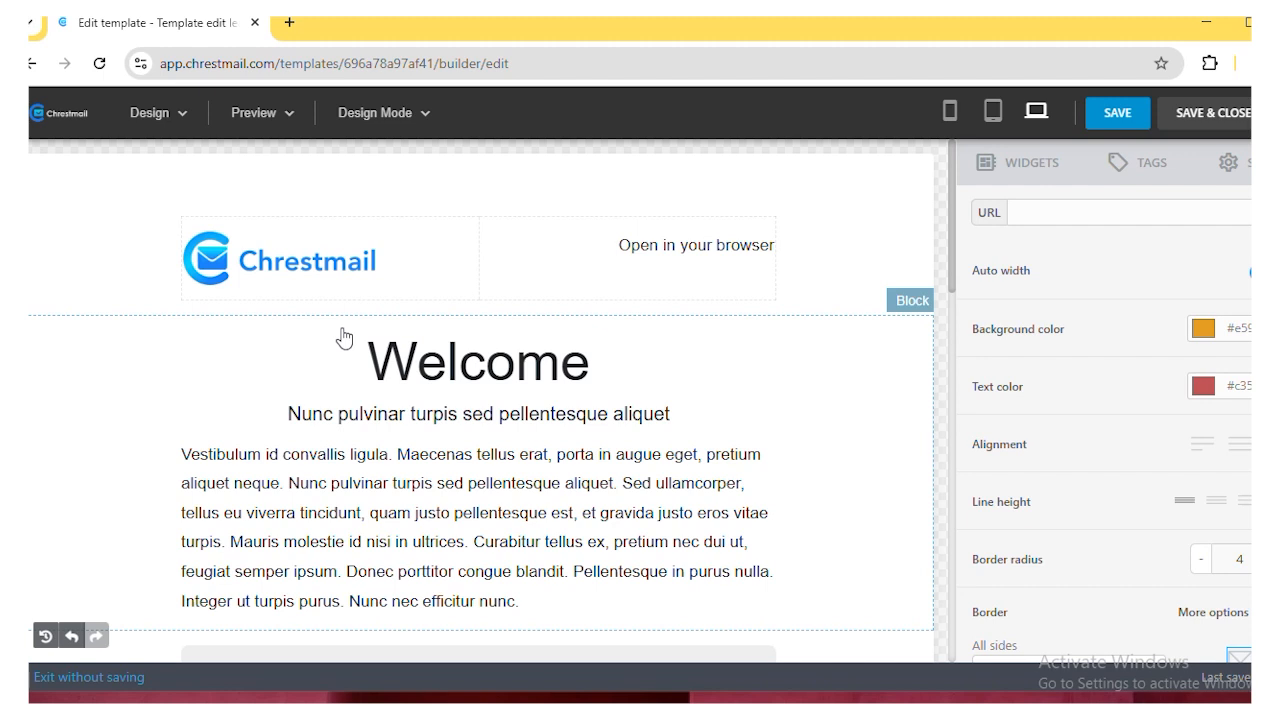
# Step: Preview the template in the mobile view and look through it down to the footer
pyautogui.click(252, 114)
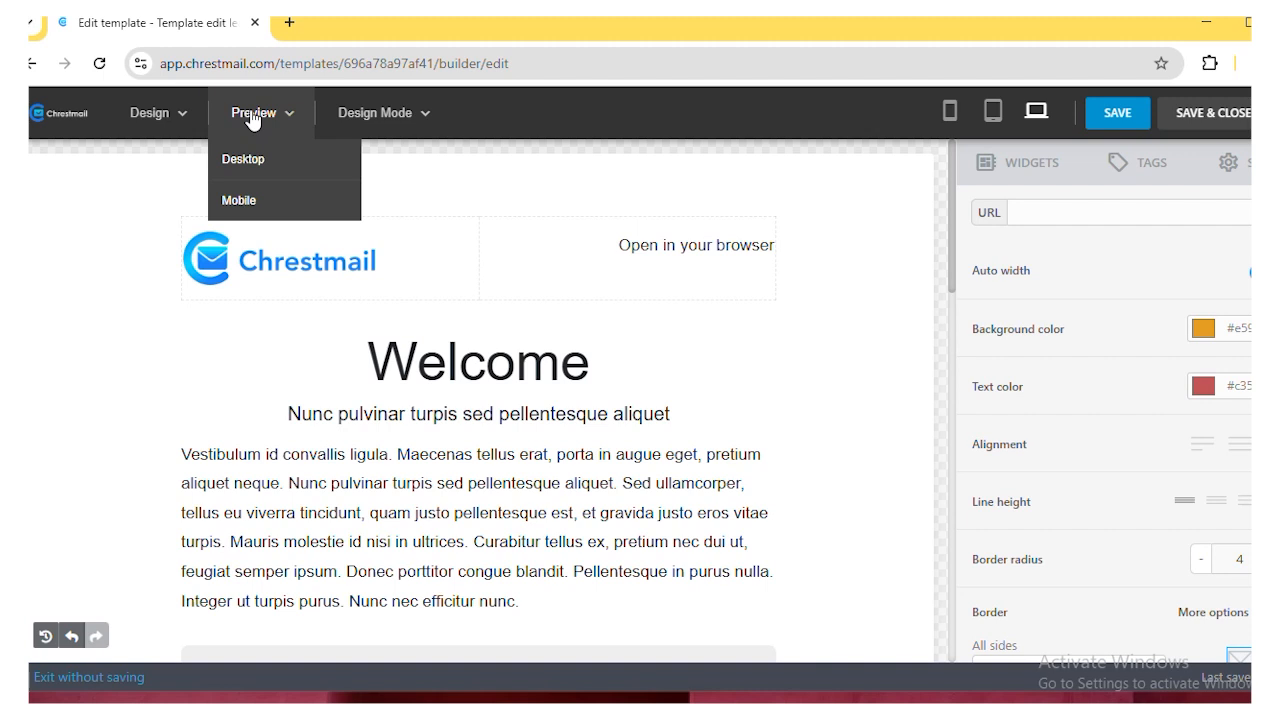
pyautogui.click(253, 116)
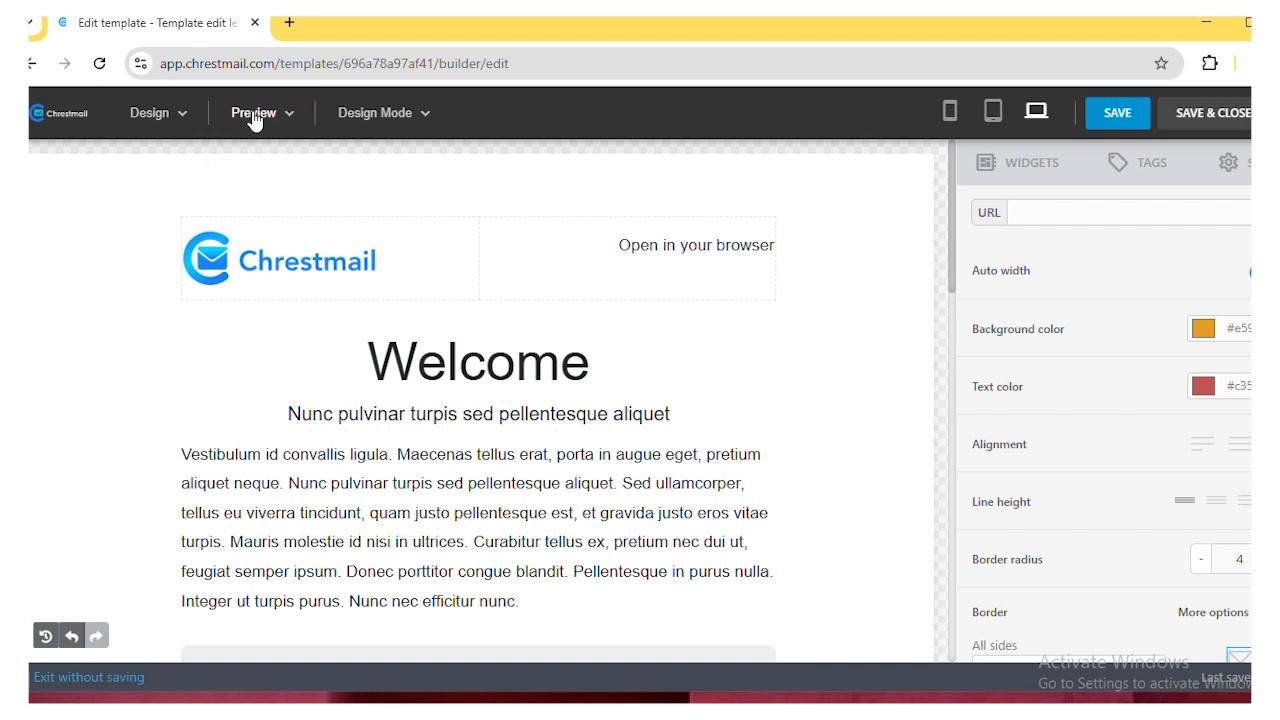
pyautogui.click(253, 116)
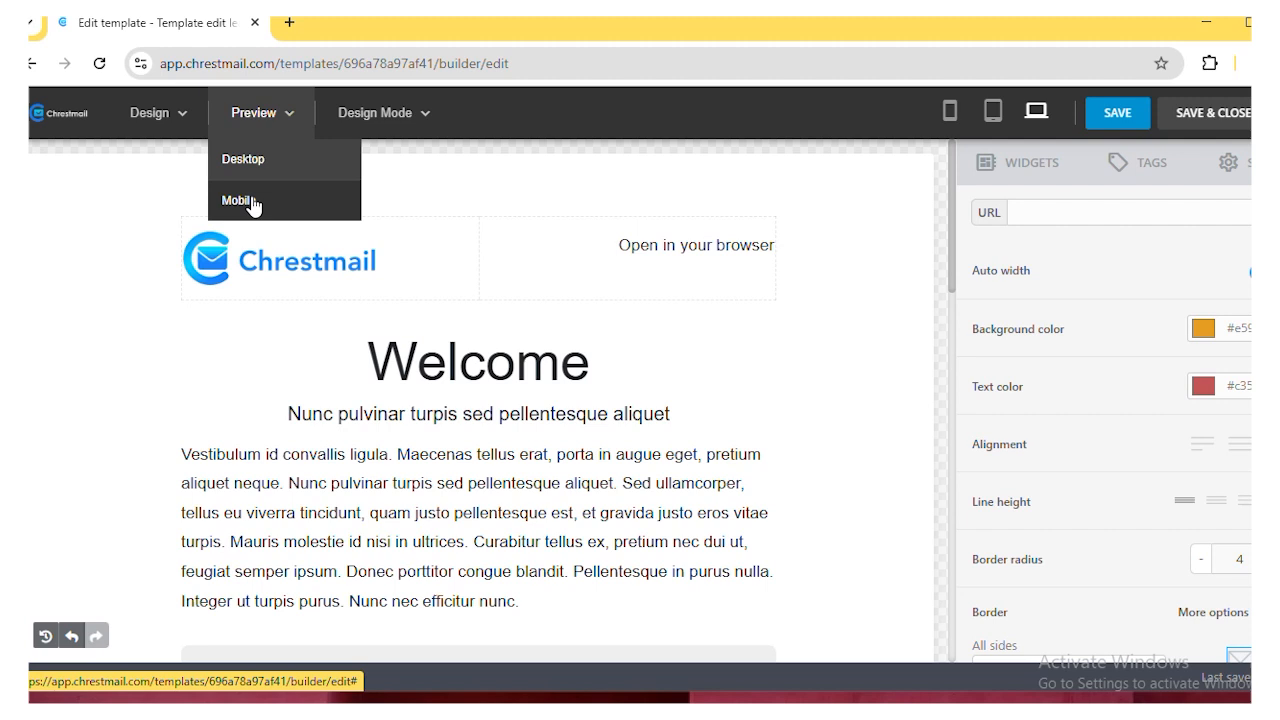
pyautogui.click(252, 203)
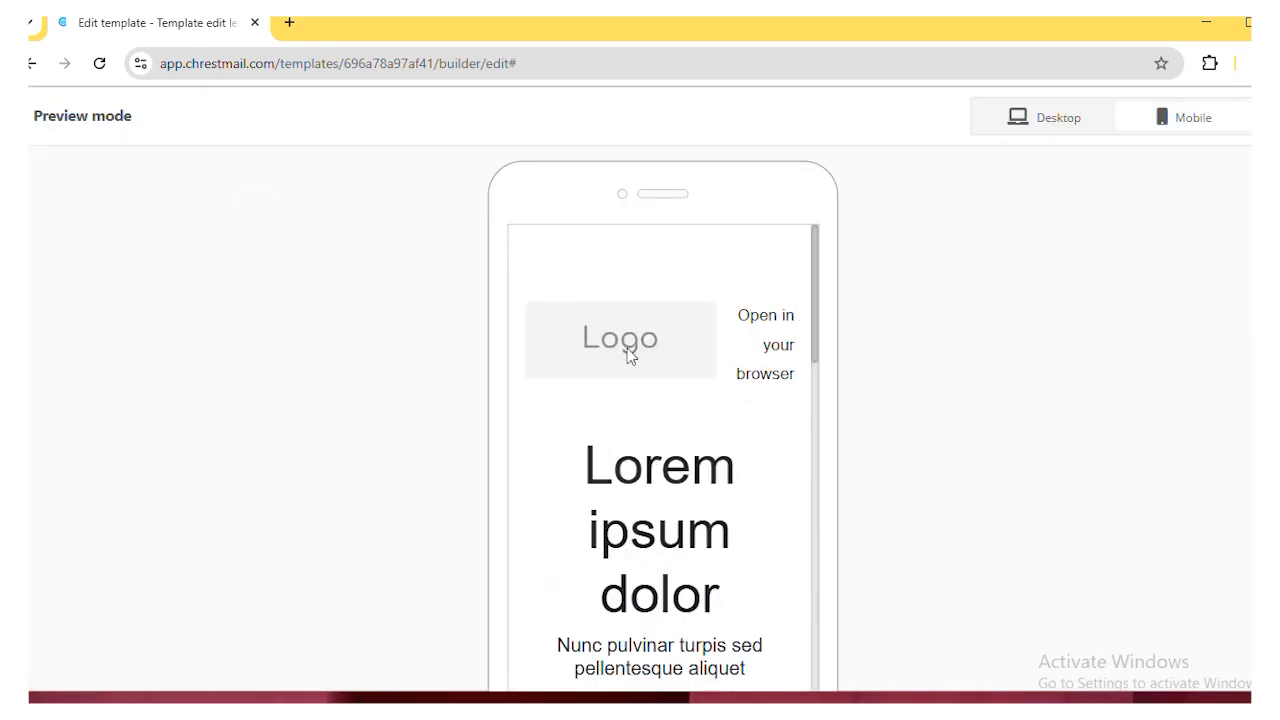
pyautogui.scroll(-2, 628, 350)
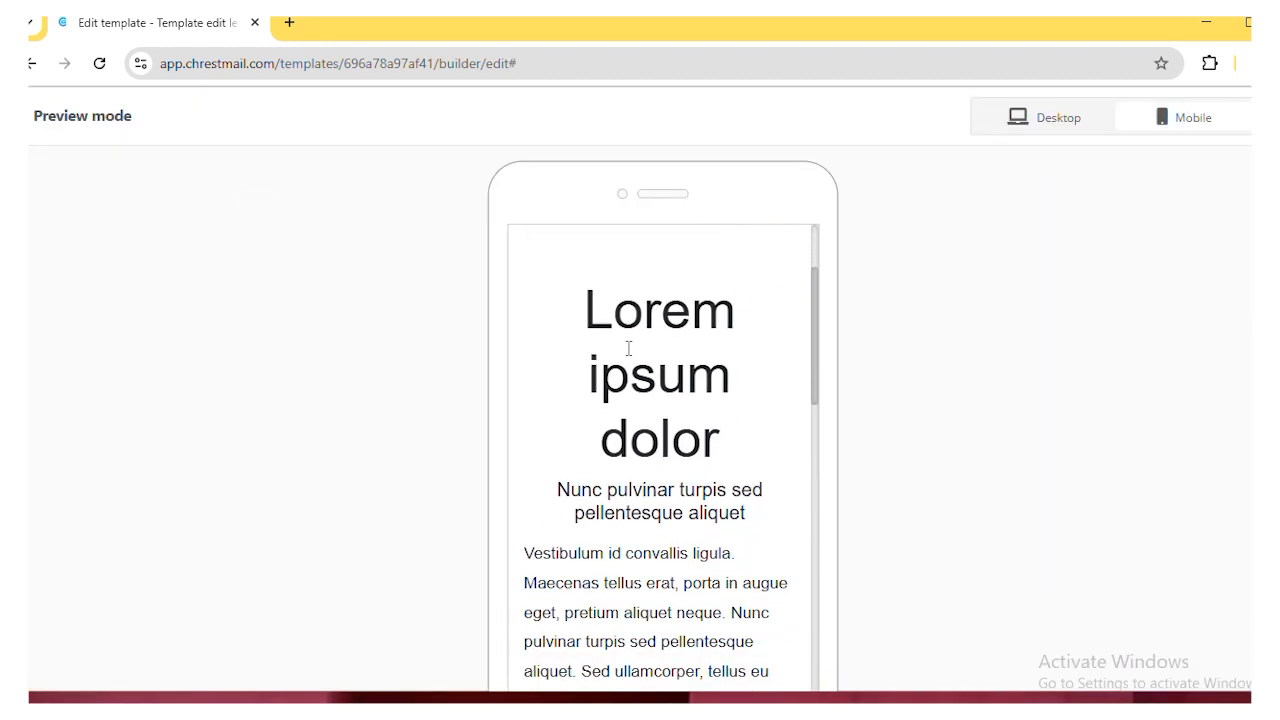
pyautogui.scroll(-10, 628, 348)
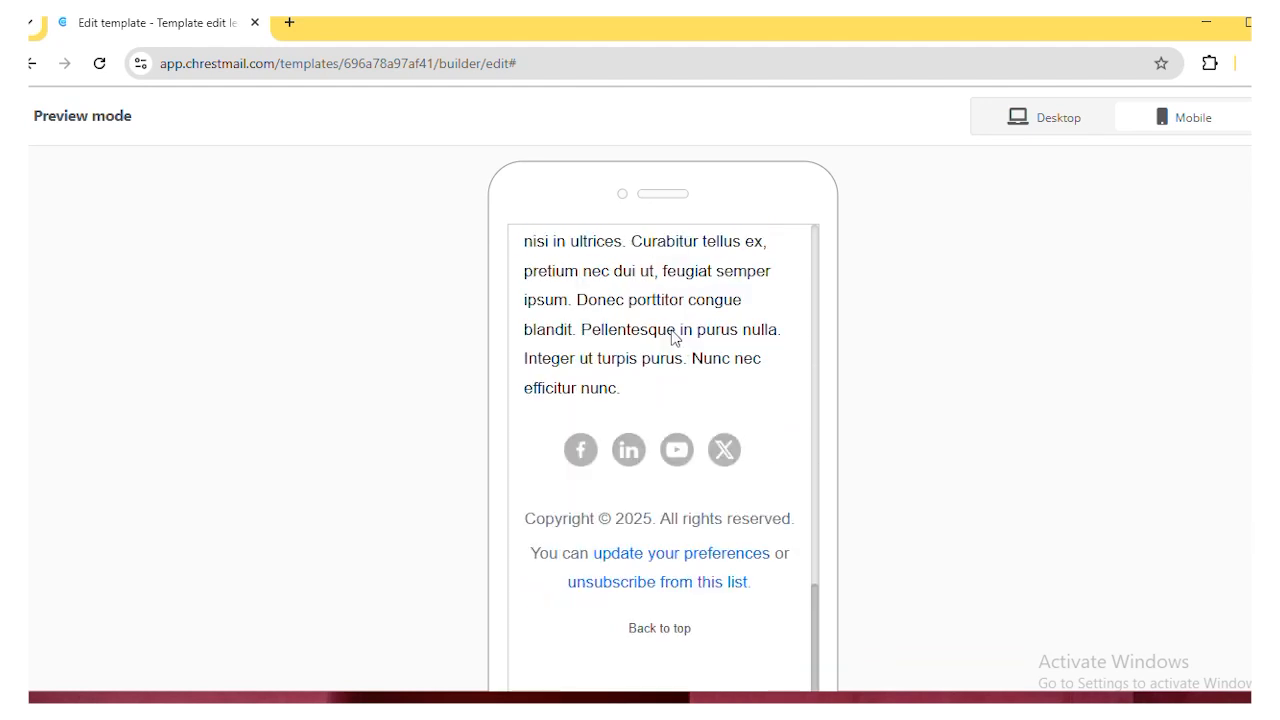
# Step: Preview the template in the desktop view down to the footer and return to the editor
pyautogui.click(1012, 131)
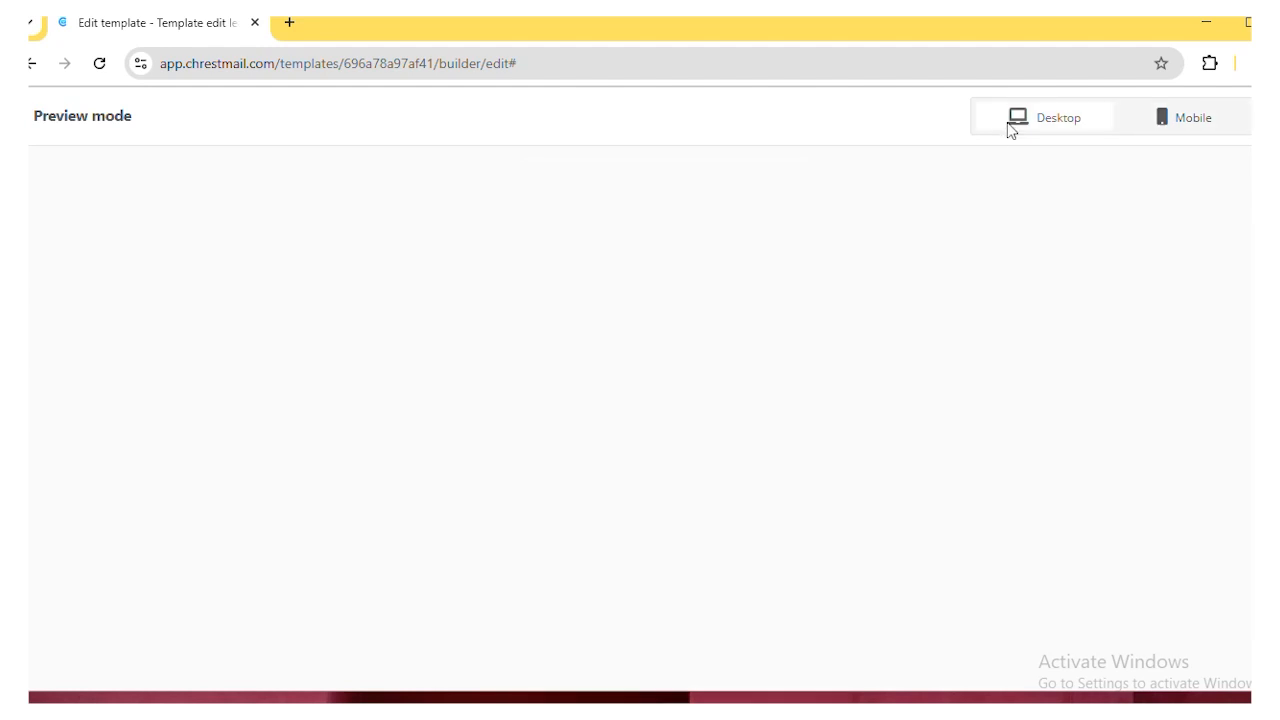
pyautogui.scroll(-5, 866, 397)
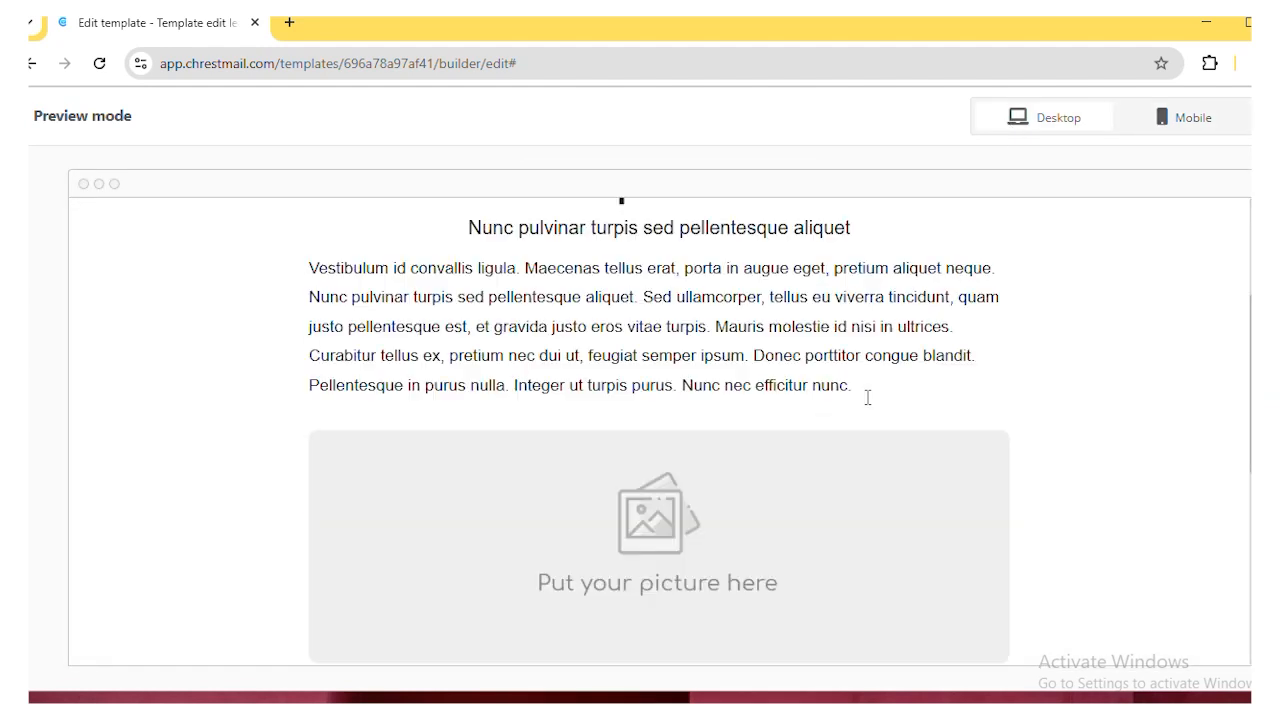
pyautogui.scroll(-3, 868, 399)
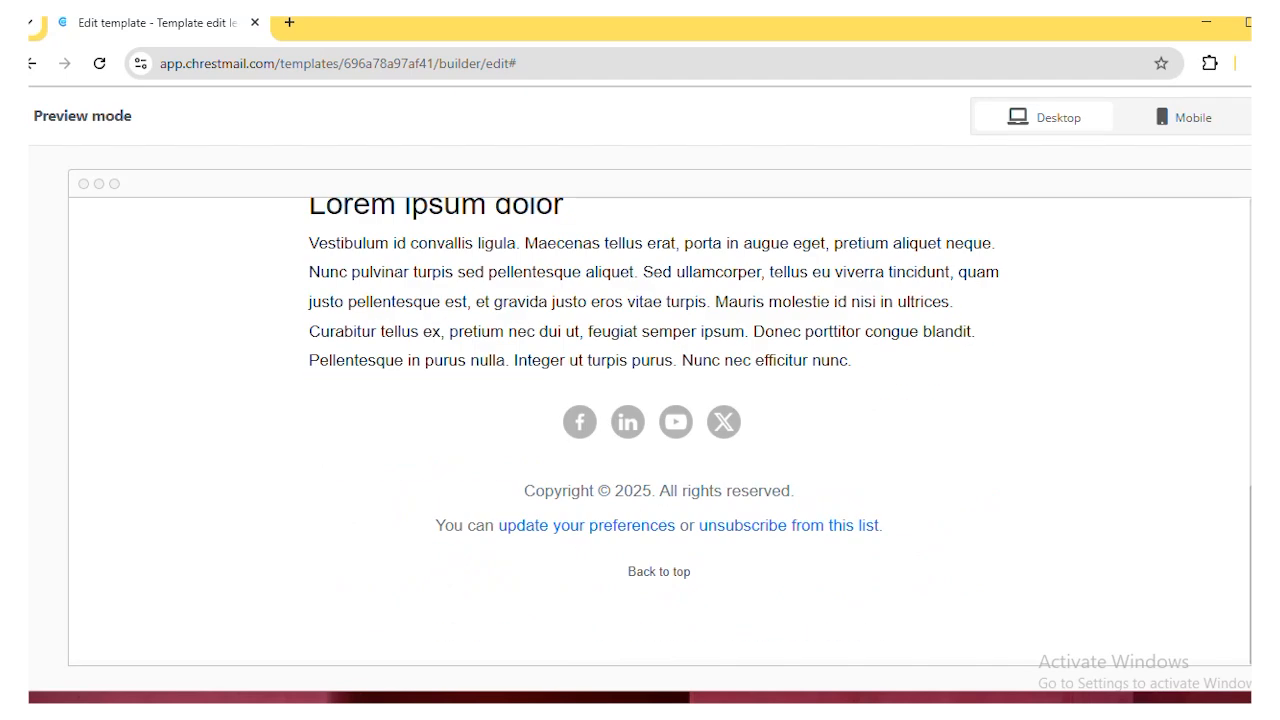
pyautogui.click(1274, 116)
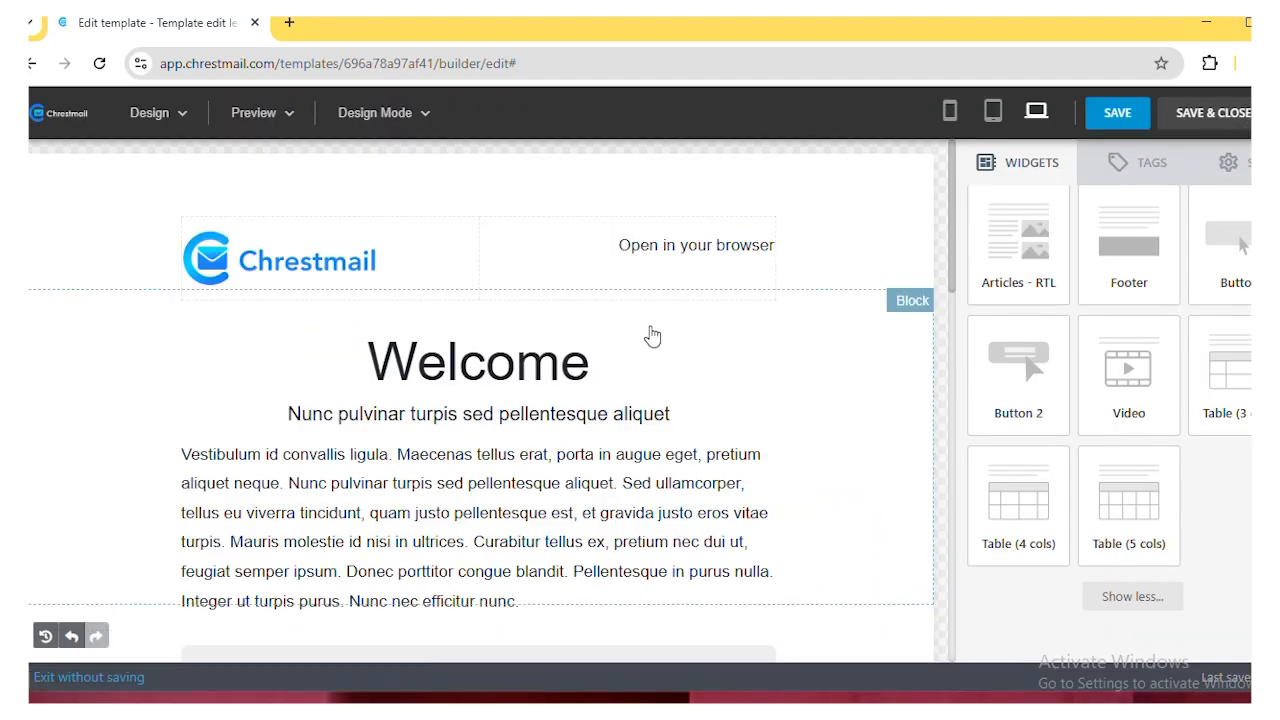
# Step: Check the whole edited template once more, save it and close the builder
pyautogui.scroll(-12, 652, 337)
pyautogui.scroll(7, 652, 337)
pyautogui.scroll(5, 652, 337)
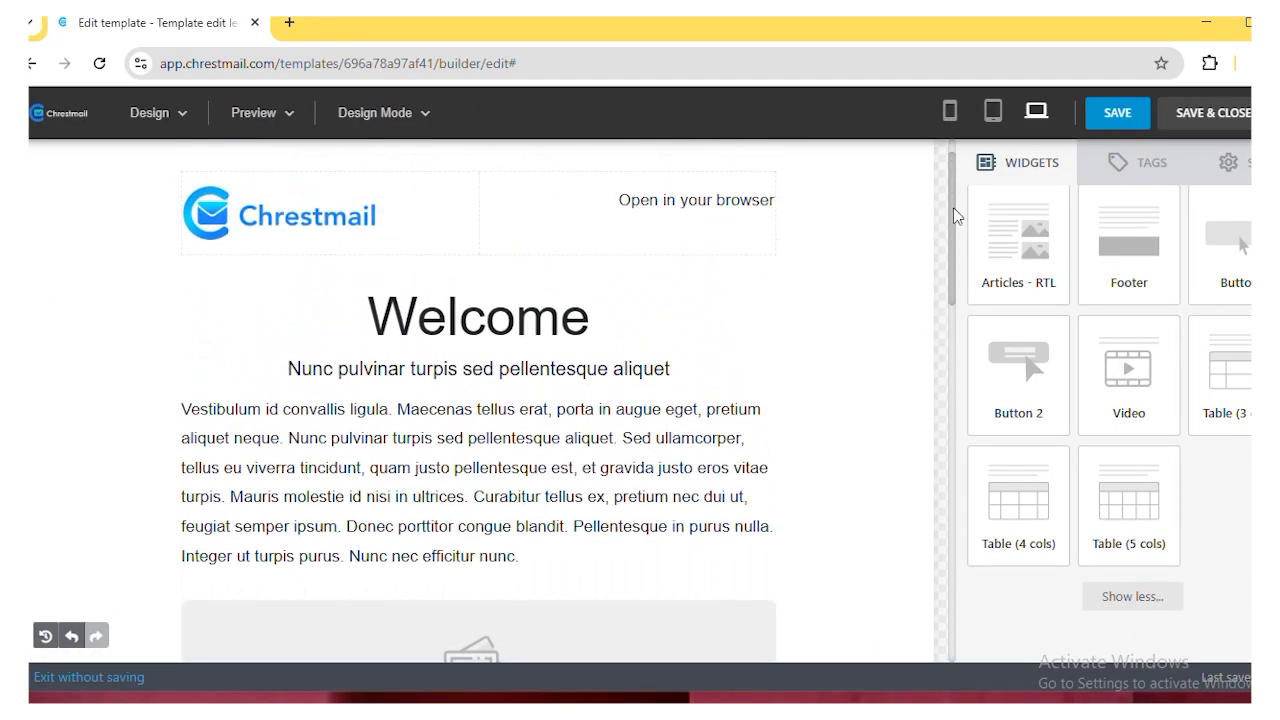
pyautogui.click(1180, 120)
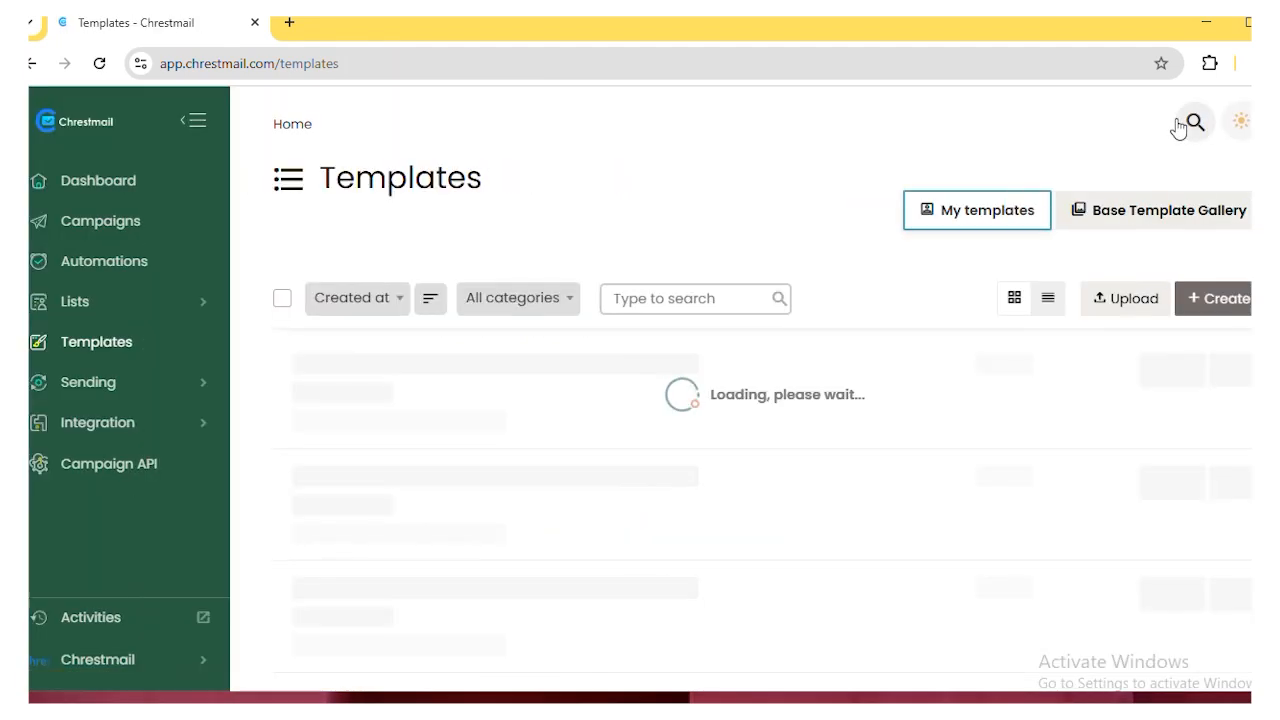